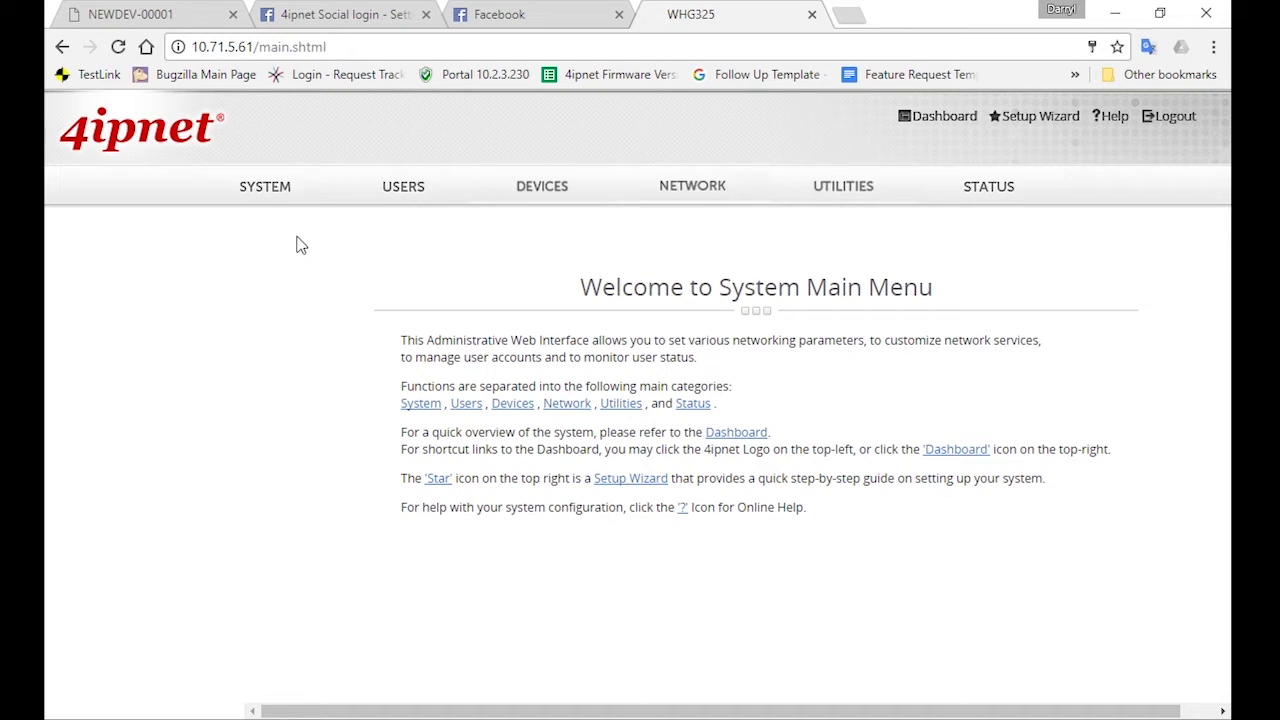
- Enable Social Media Login as an authentication option for the Guest service zone and apply the settings
click(276, 194)
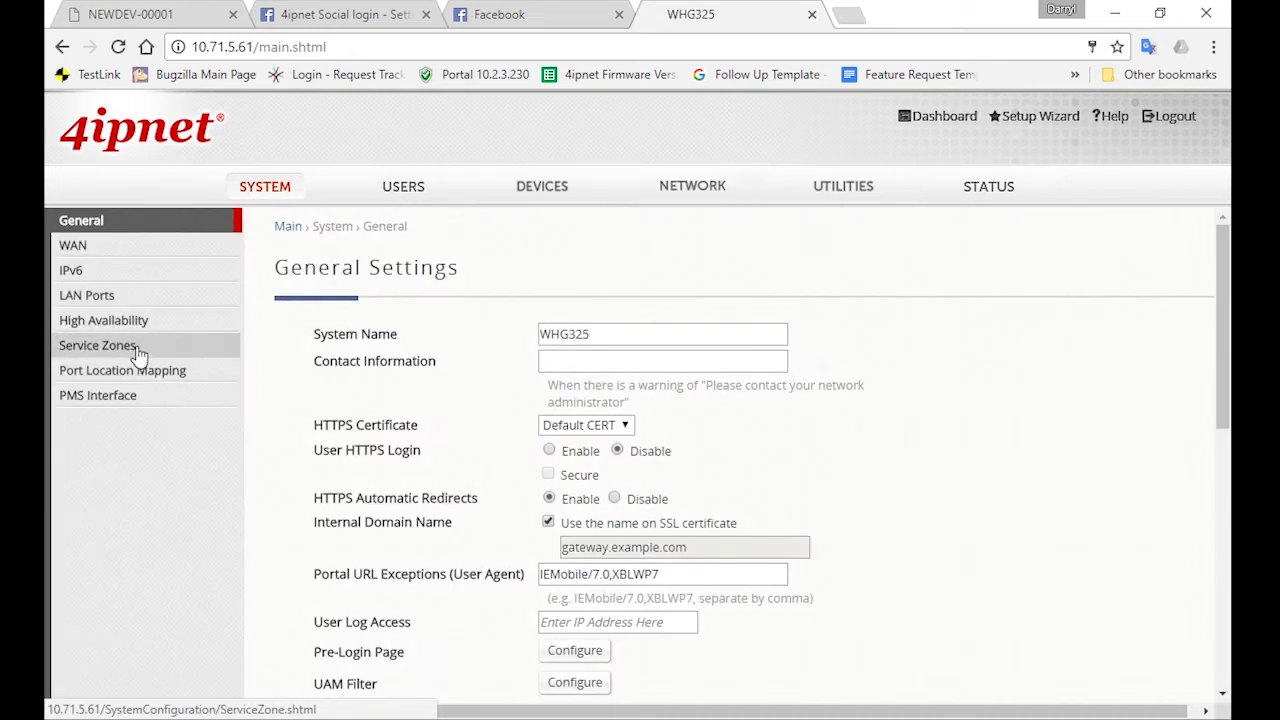
click(139, 355)
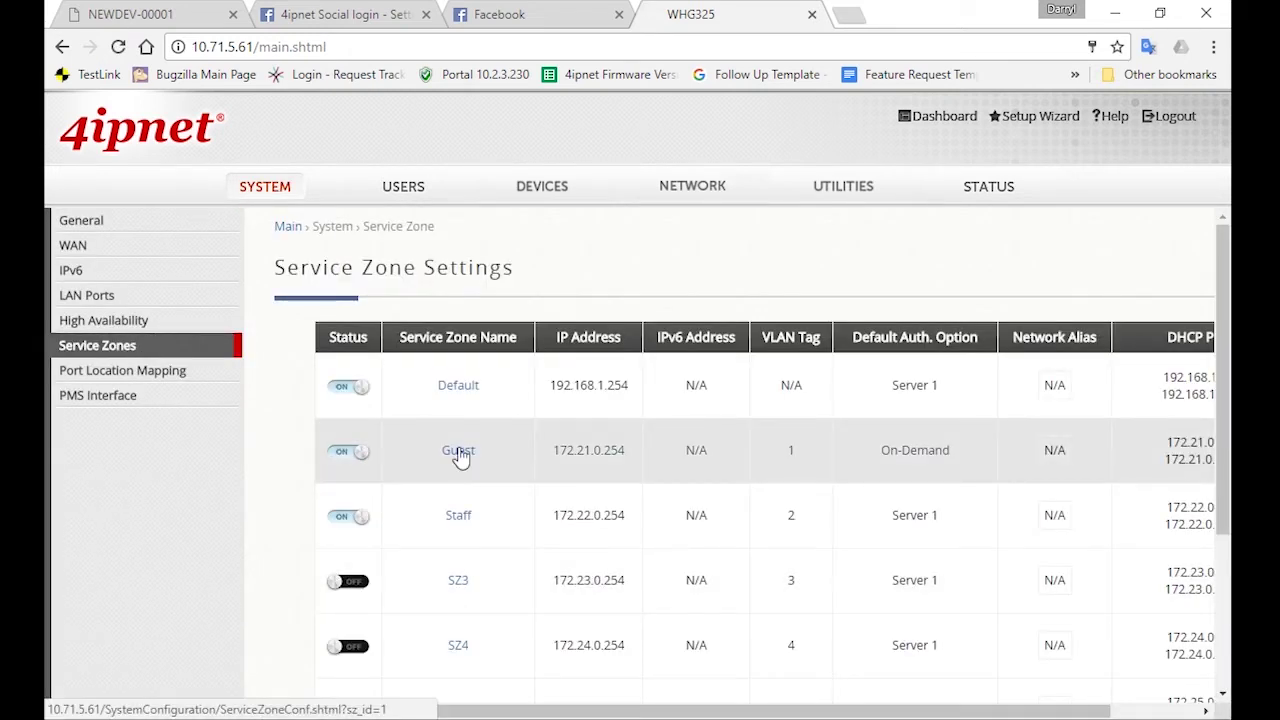
click(458, 451)
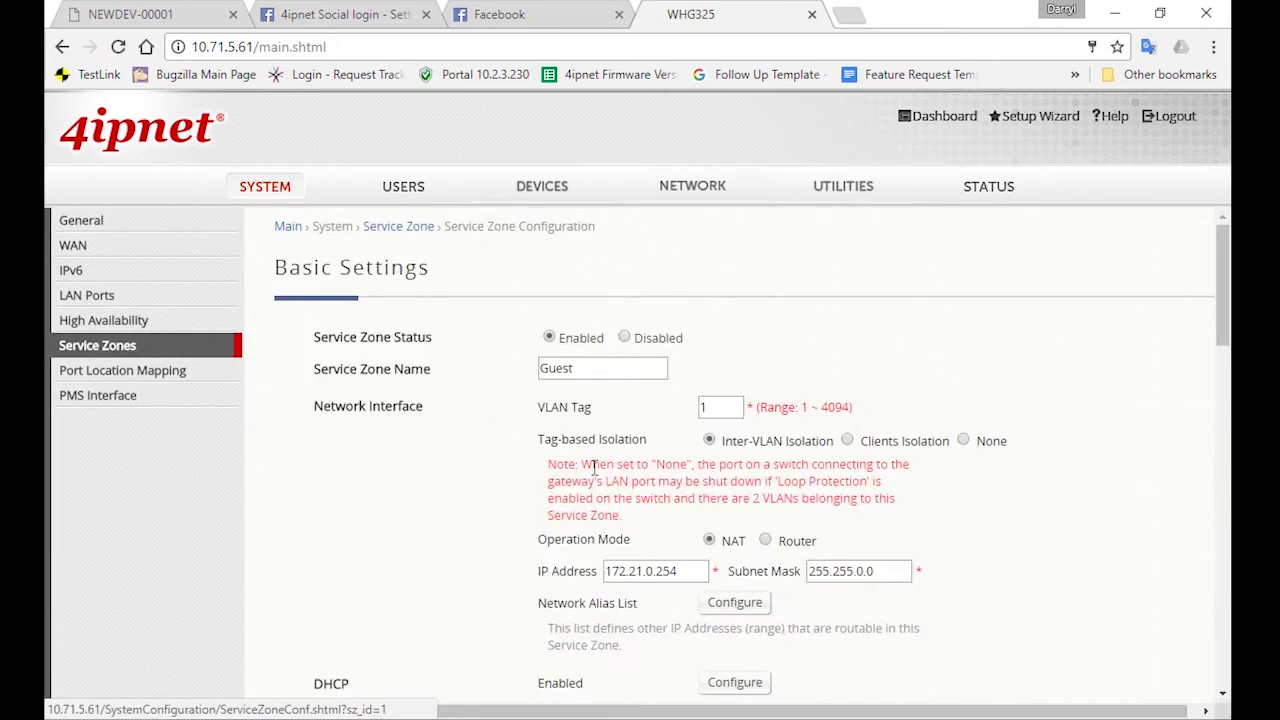
scroll(593, 630, down, 1)
scroll(593, 630, down, 8)
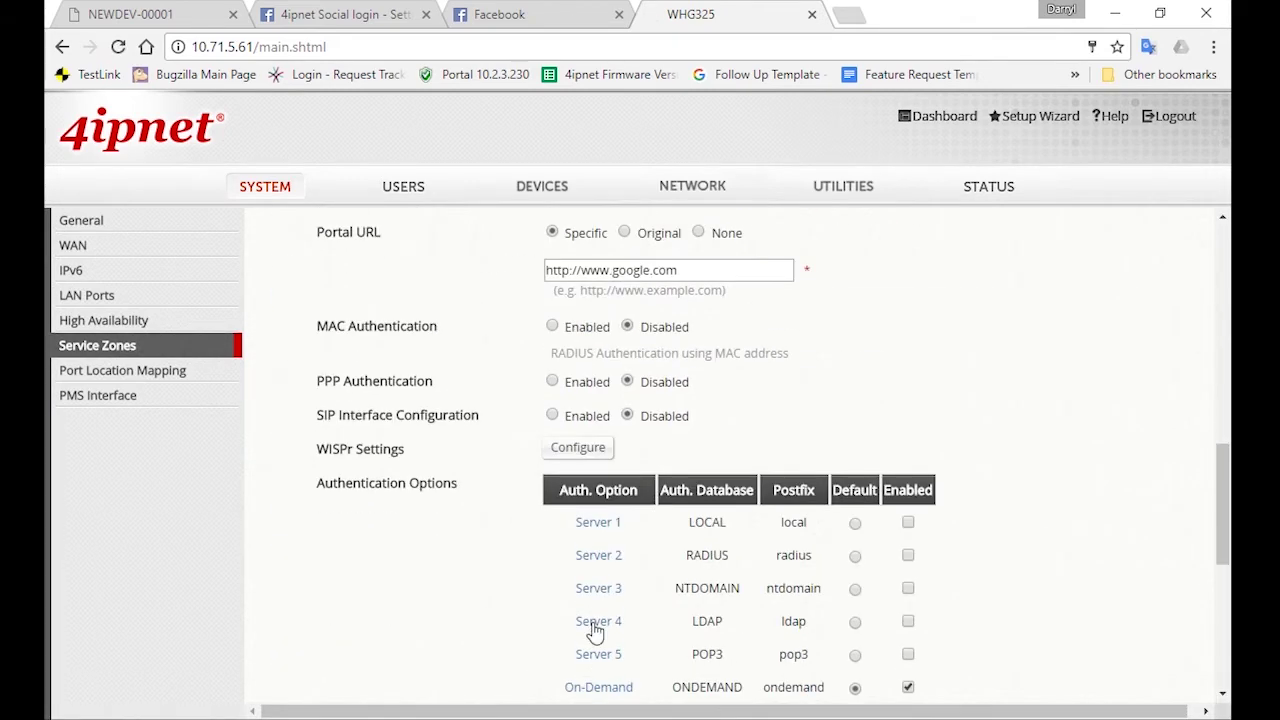
scroll(595, 630, down, 1)
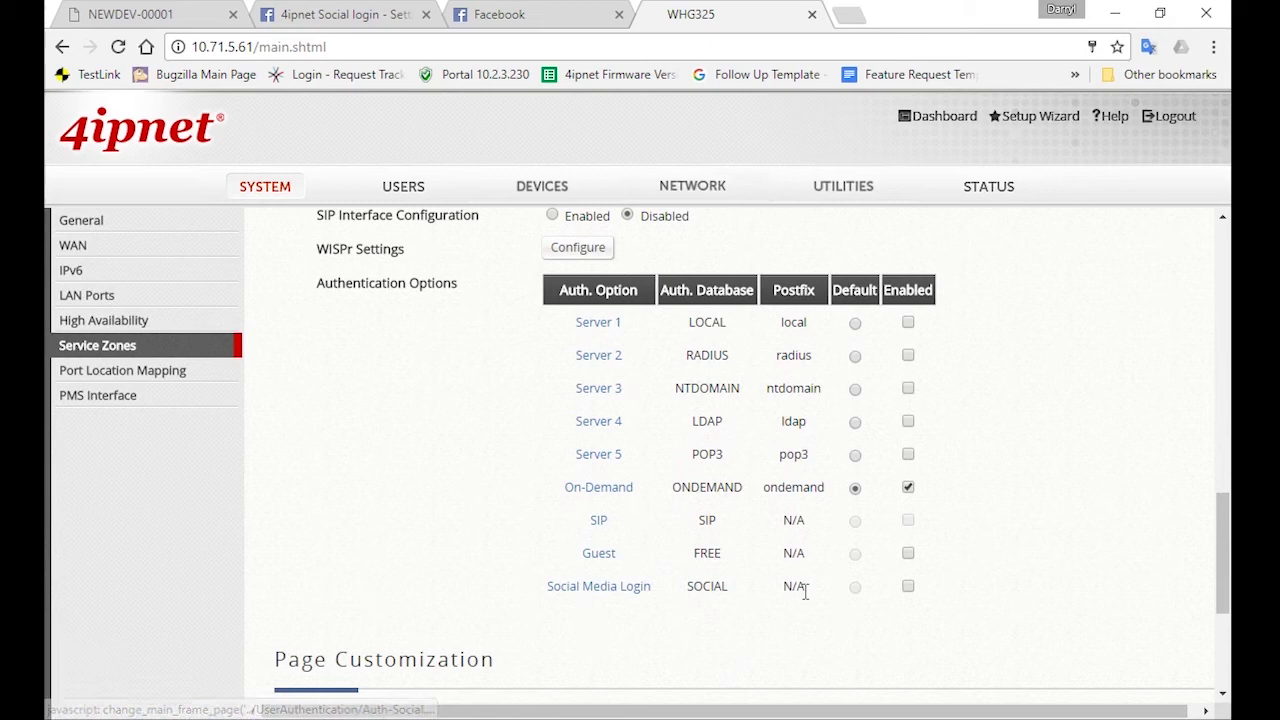
click(908, 587)
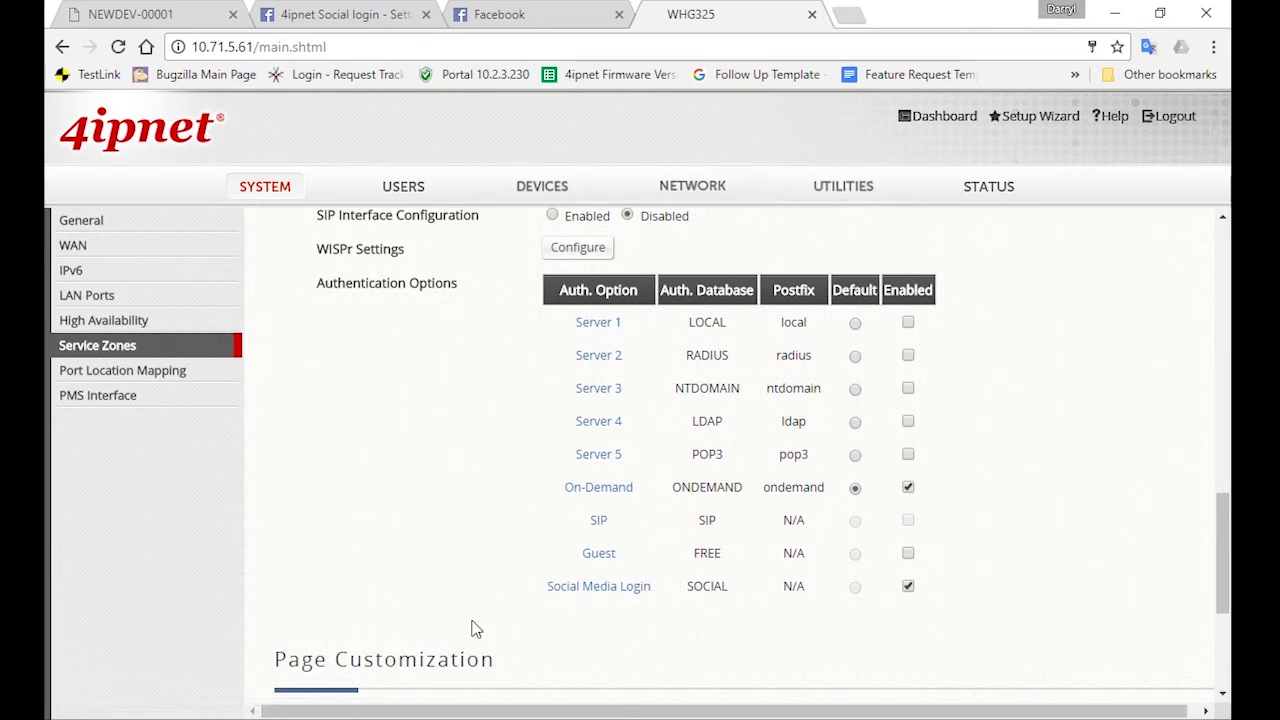
scroll(476, 628, down, 3)
click(700, 672)
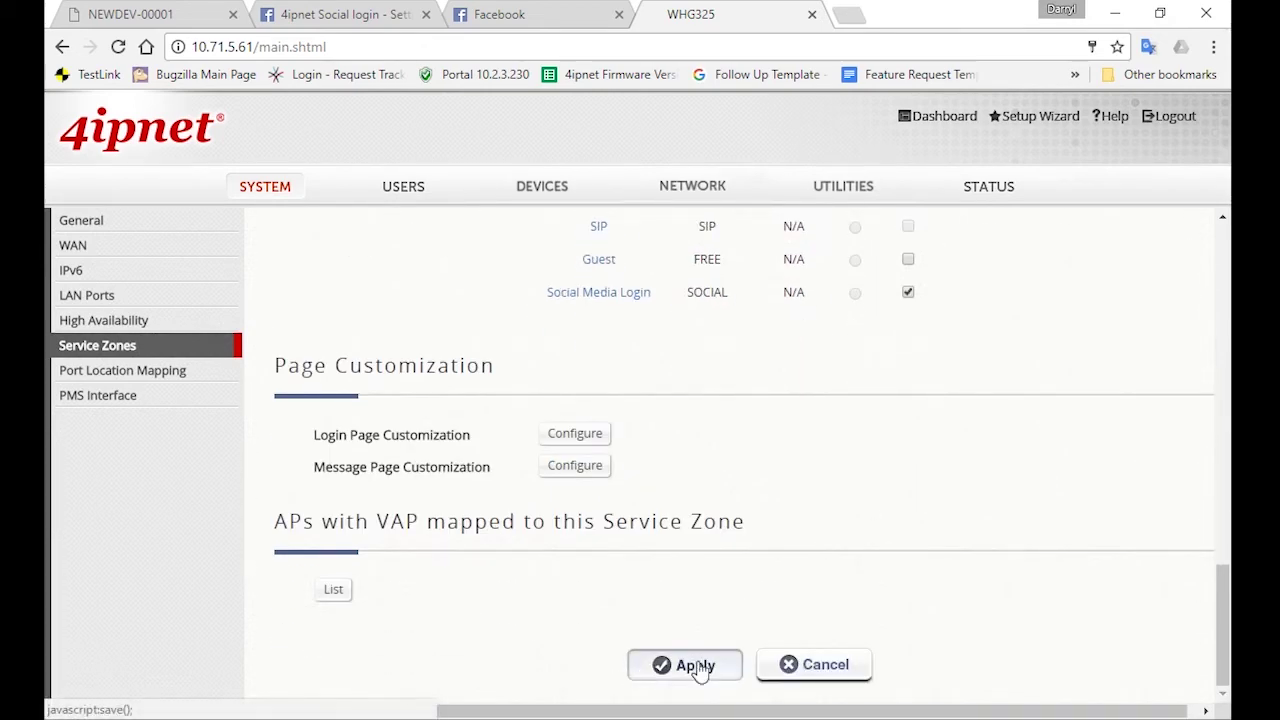
click(718, 194)
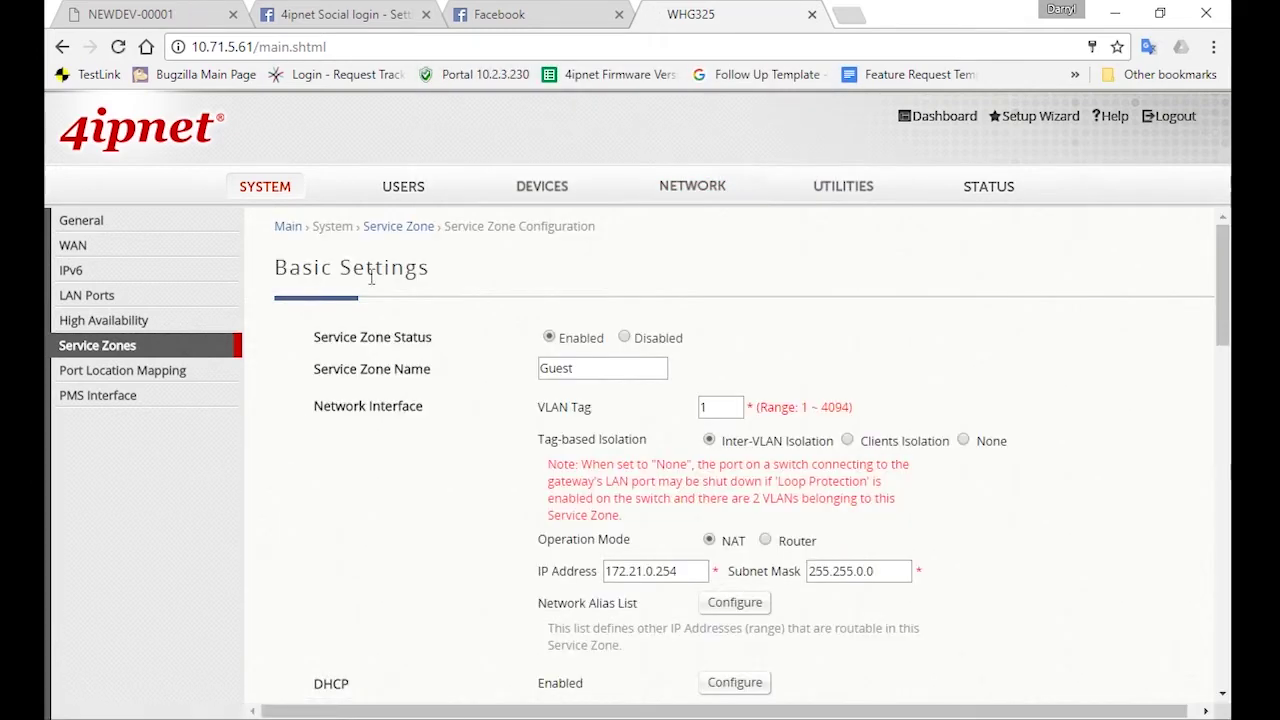
- Rename Group 3 as Visitor in the user group configuration
click(404, 187)
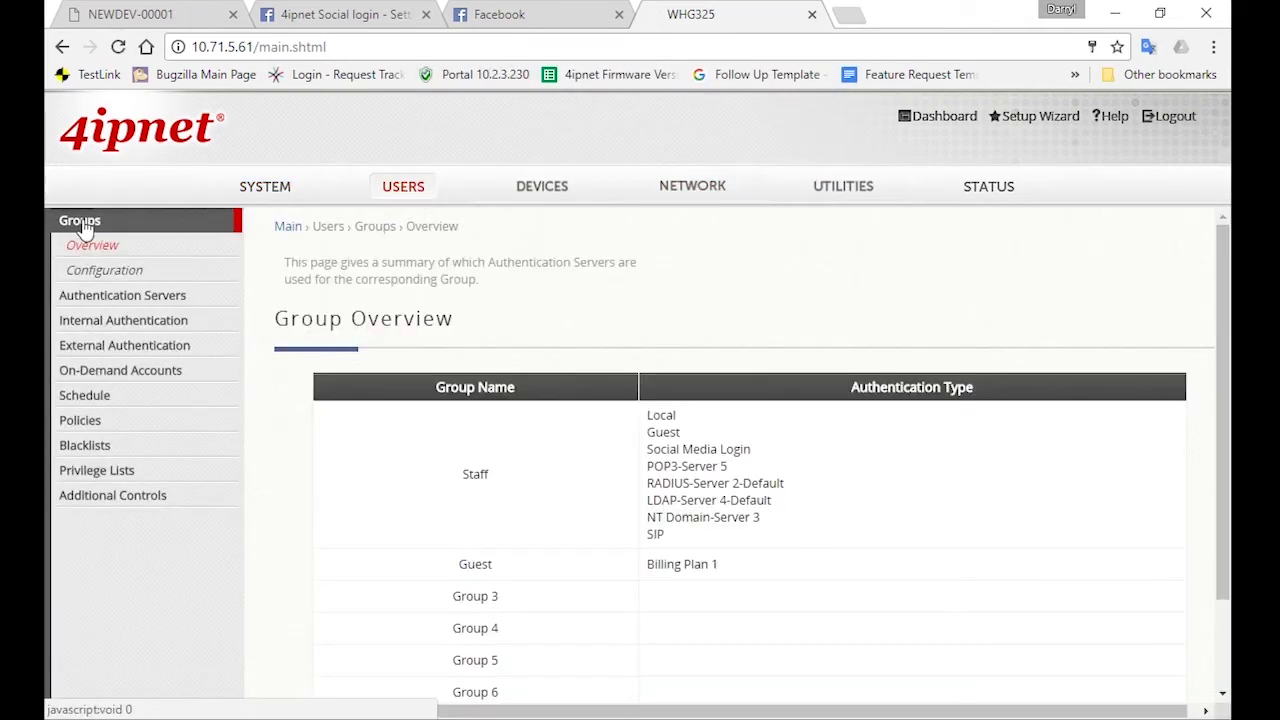
click(104, 271)
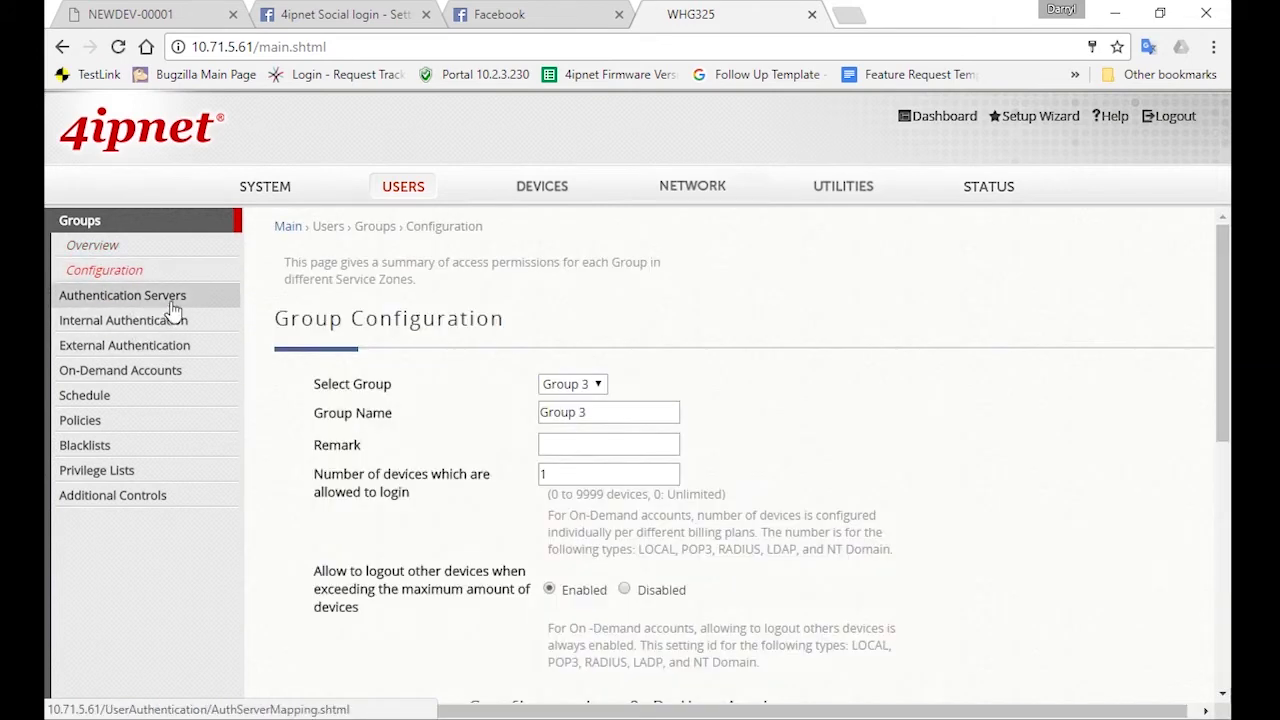
click(588, 390)
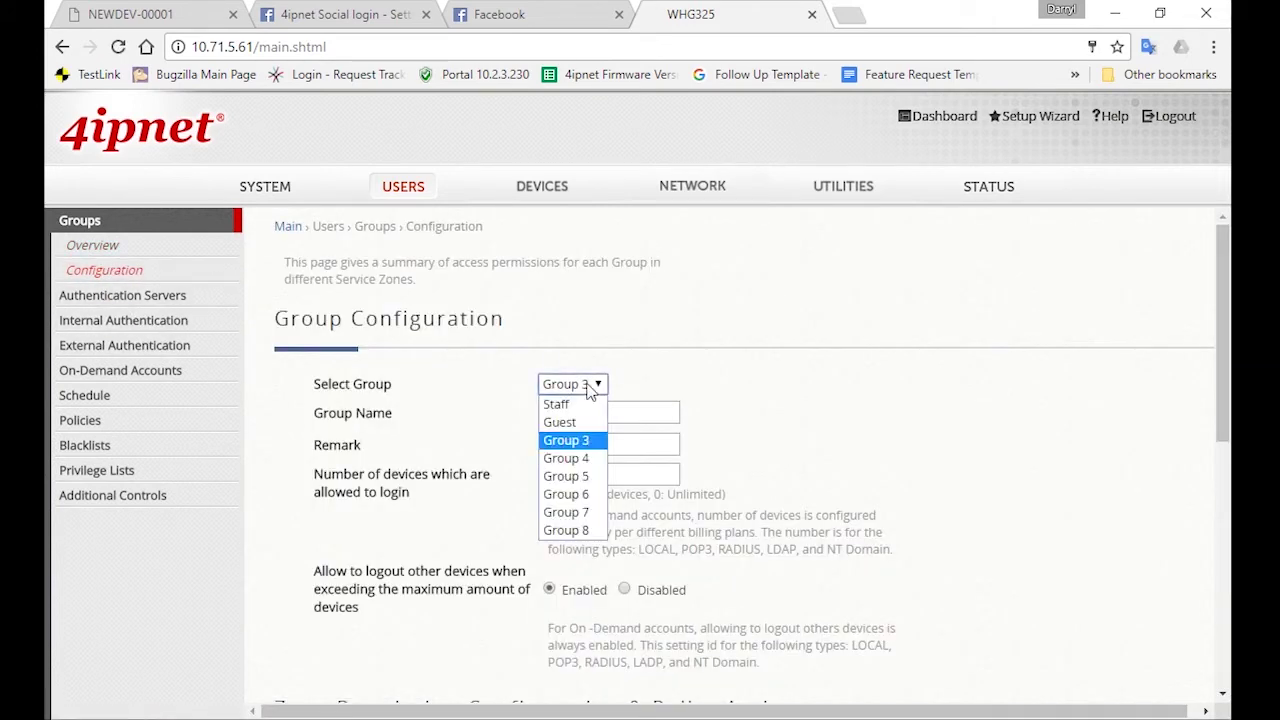
click(590, 390)
drag(586, 412, 390, 384)
text(Vi)
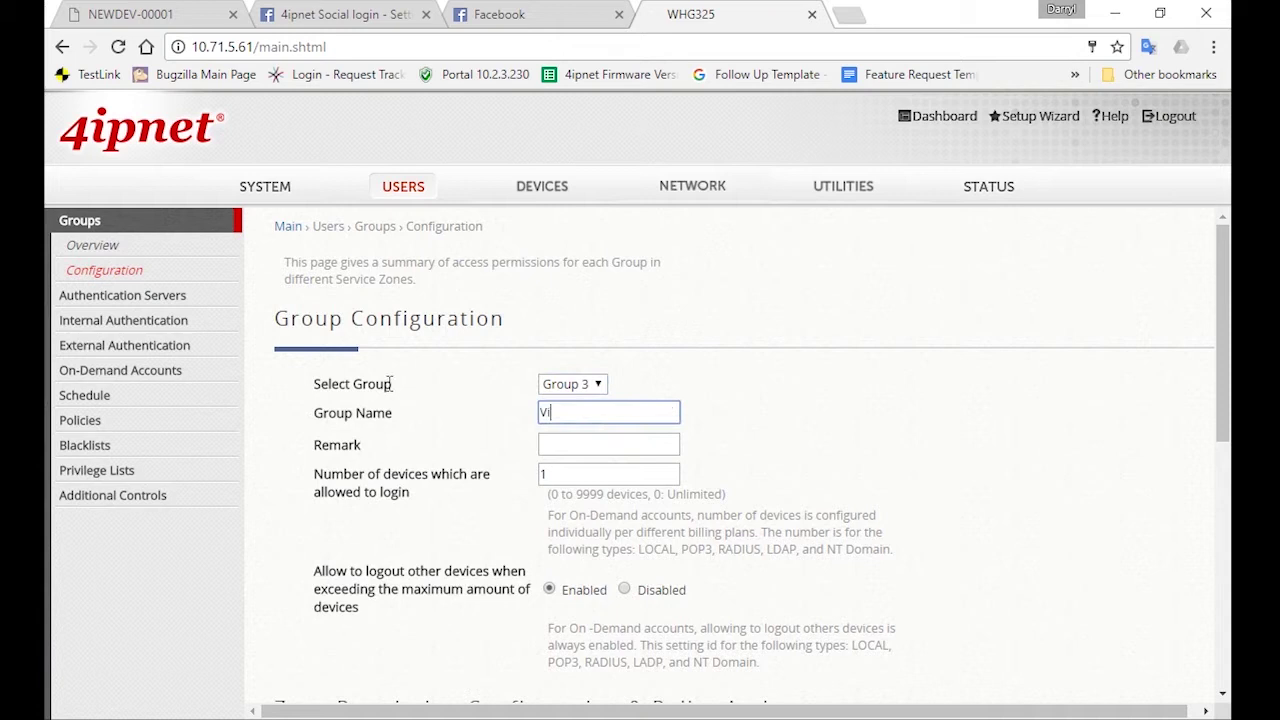
text(sitor)
double_click(614, 469)
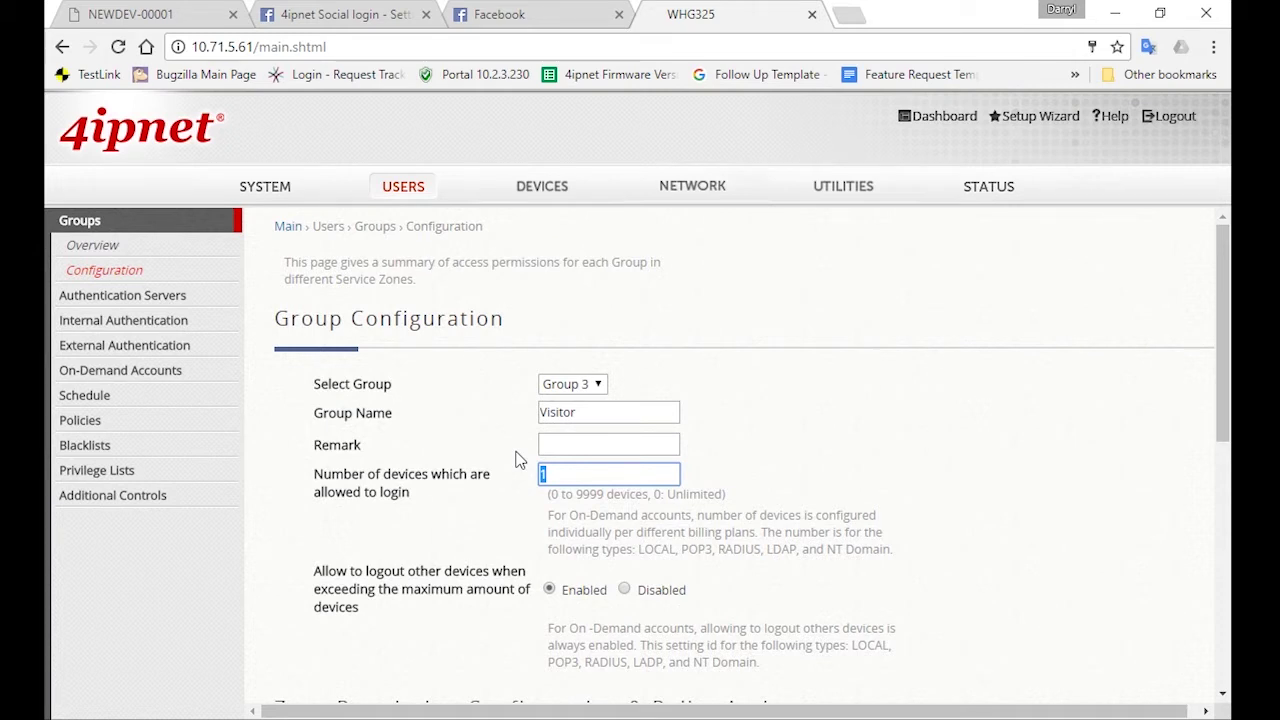
- Disable the Visitor group's permission for every service zone and remote VPN except Guest, and apply the group configuration
scroll(491, 585, down, 2)
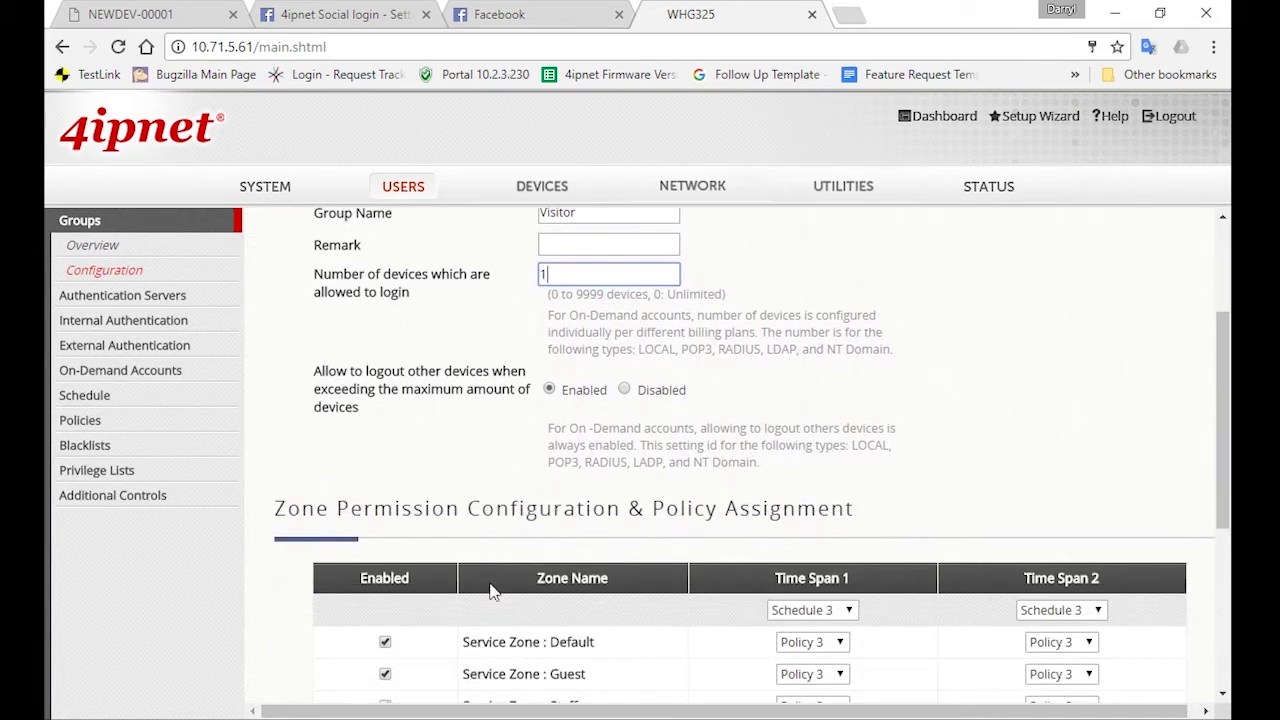
scroll(491, 591, down, 2)
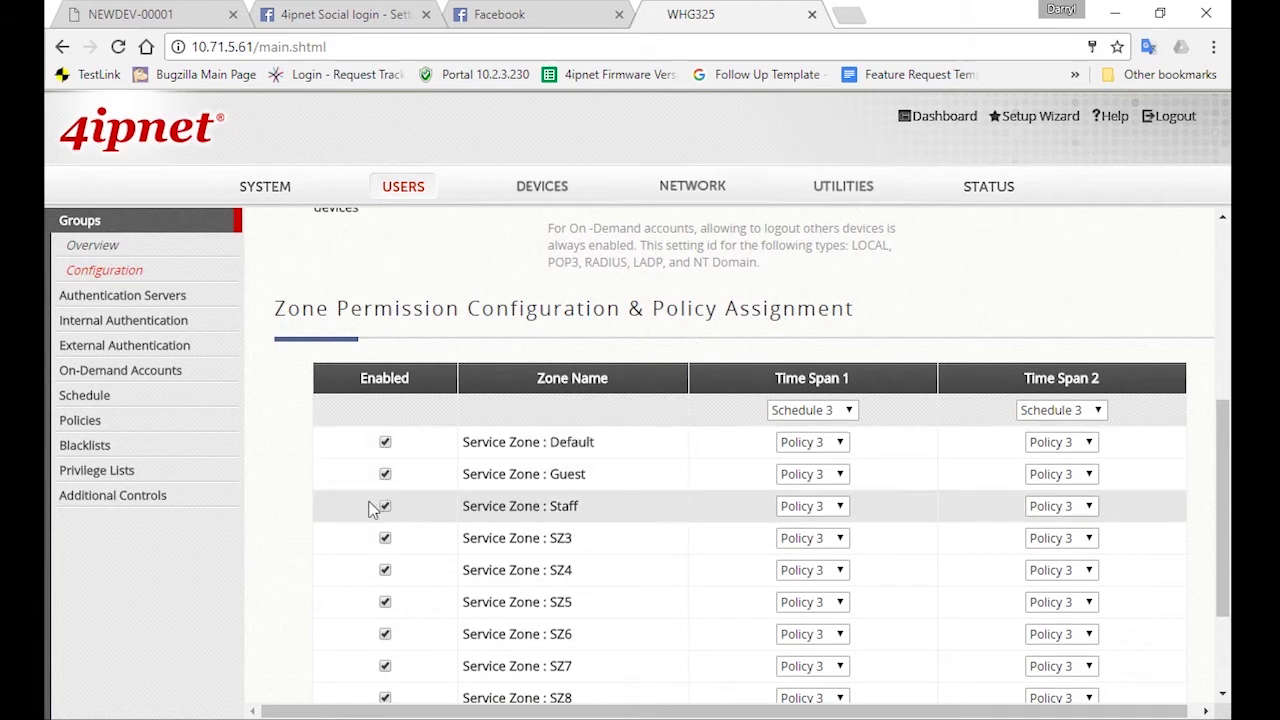
scroll(372, 509, down, 1)
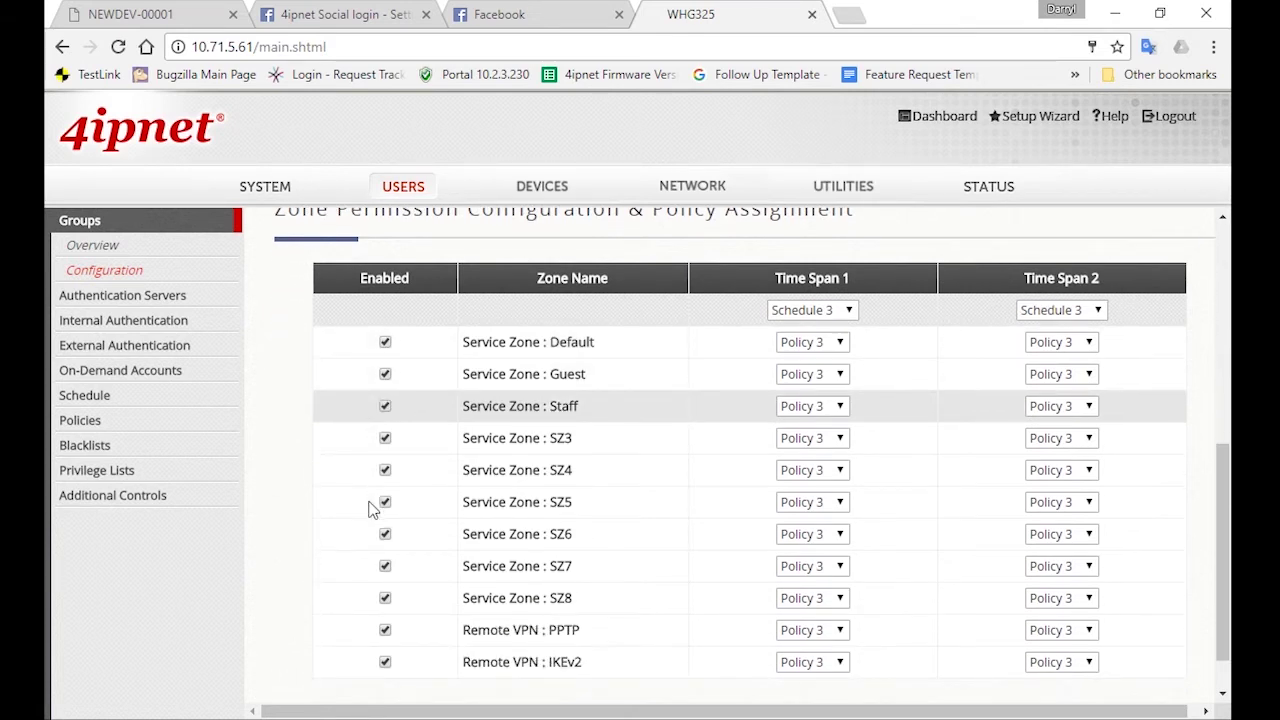
click(385, 342)
click(385, 406)
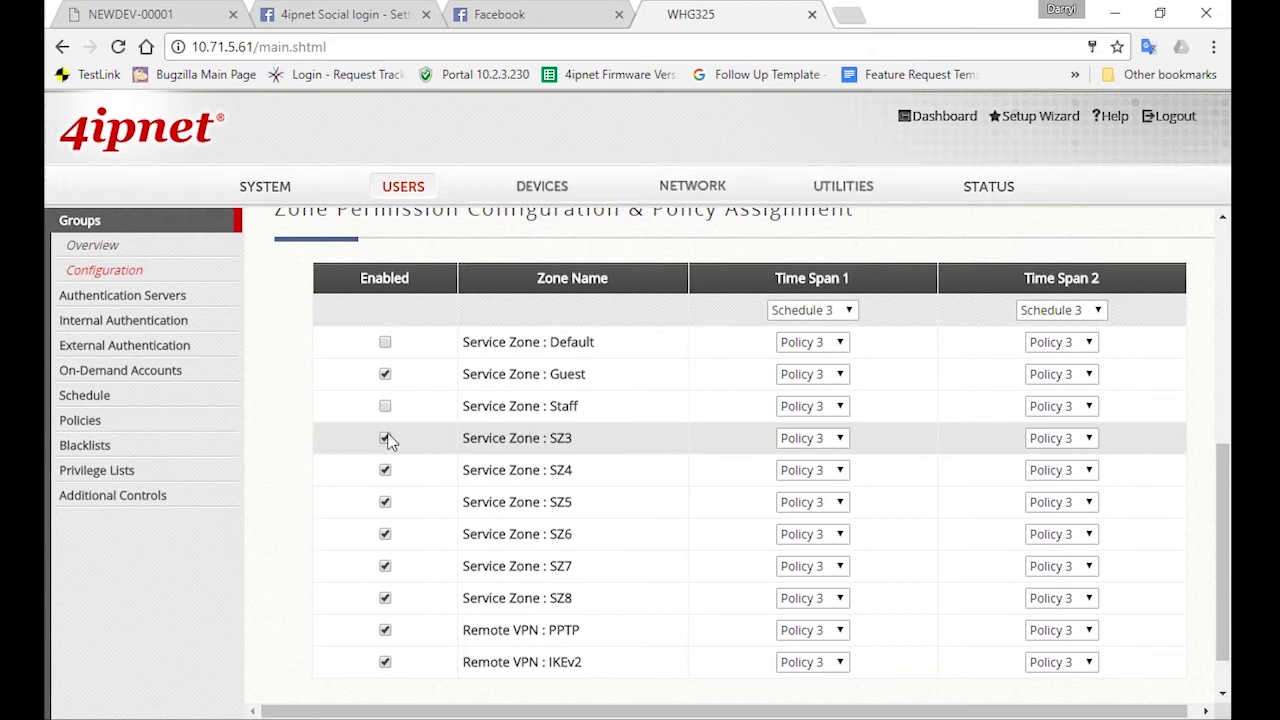
click(385, 438)
click(385, 470)
click(385, 502)
click(385, 534)
click(385, 566)
click(385, 598)
click(385, 630)
click(385, 662)
scroll(600, 600, down, 1)
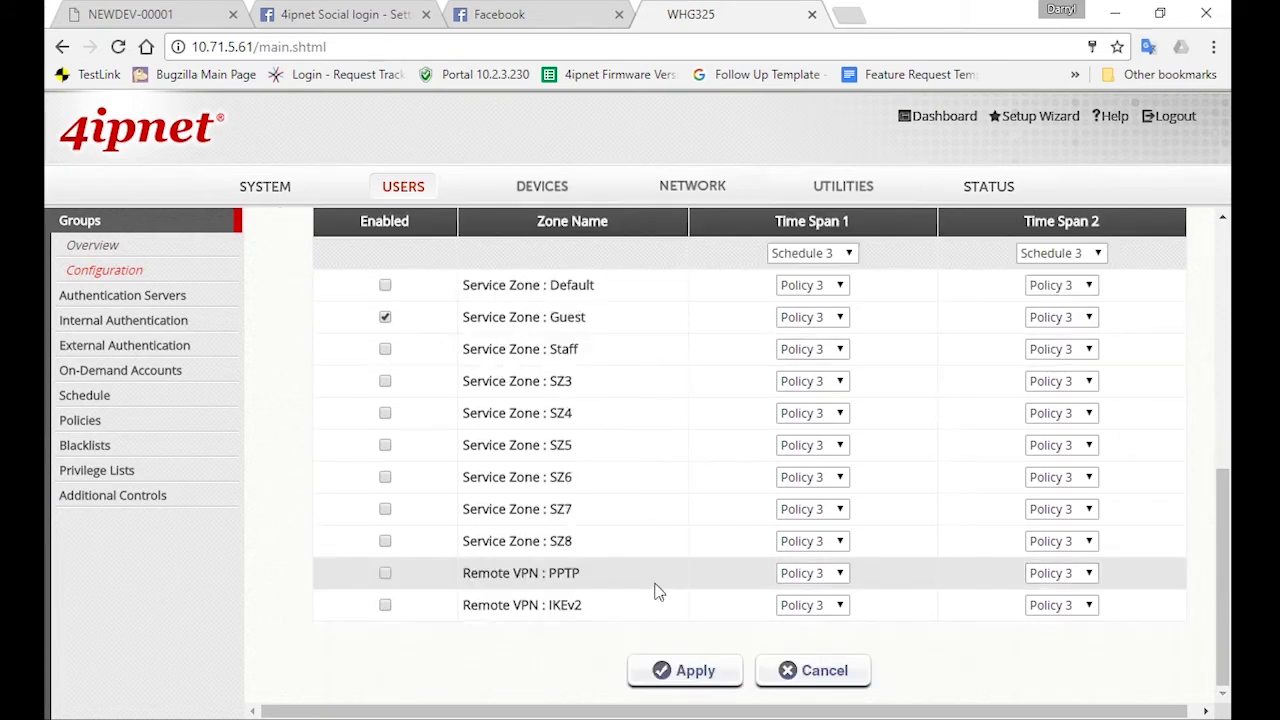
click(664, 671)
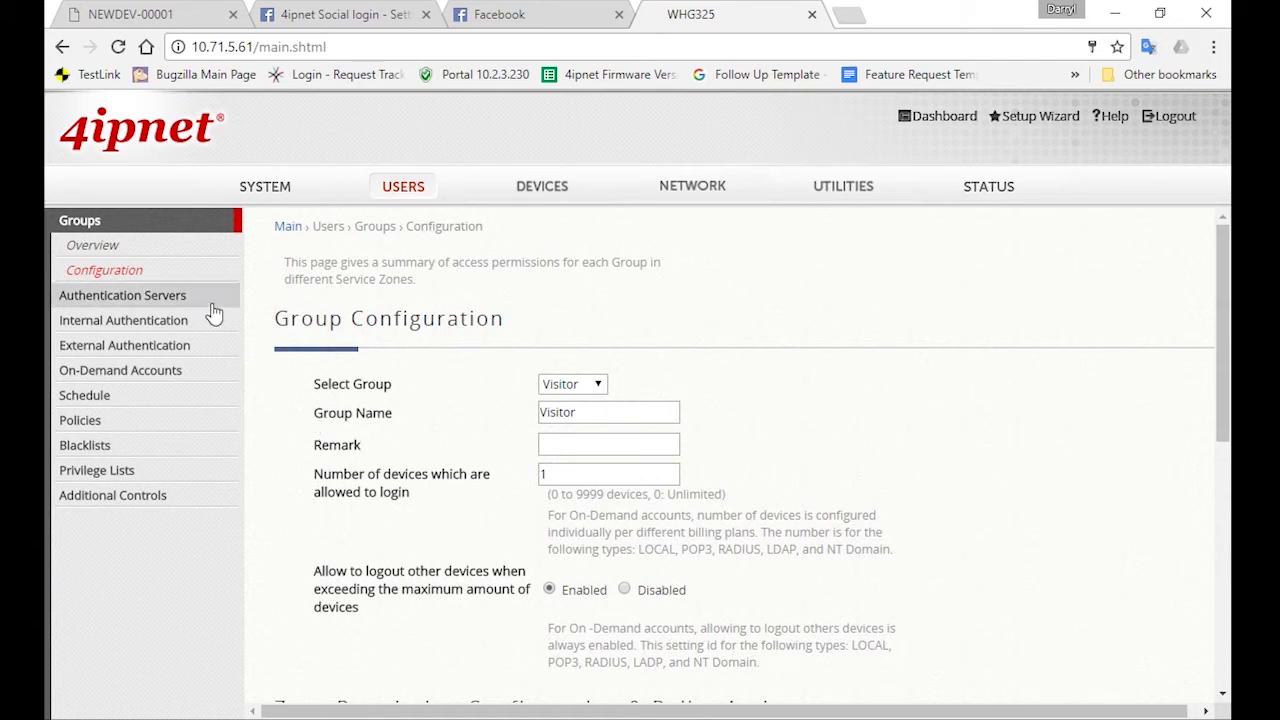
- Assign the Visitor group to Social Media Login, set the account access time to Limited, and apply the changes
click(143, 345)
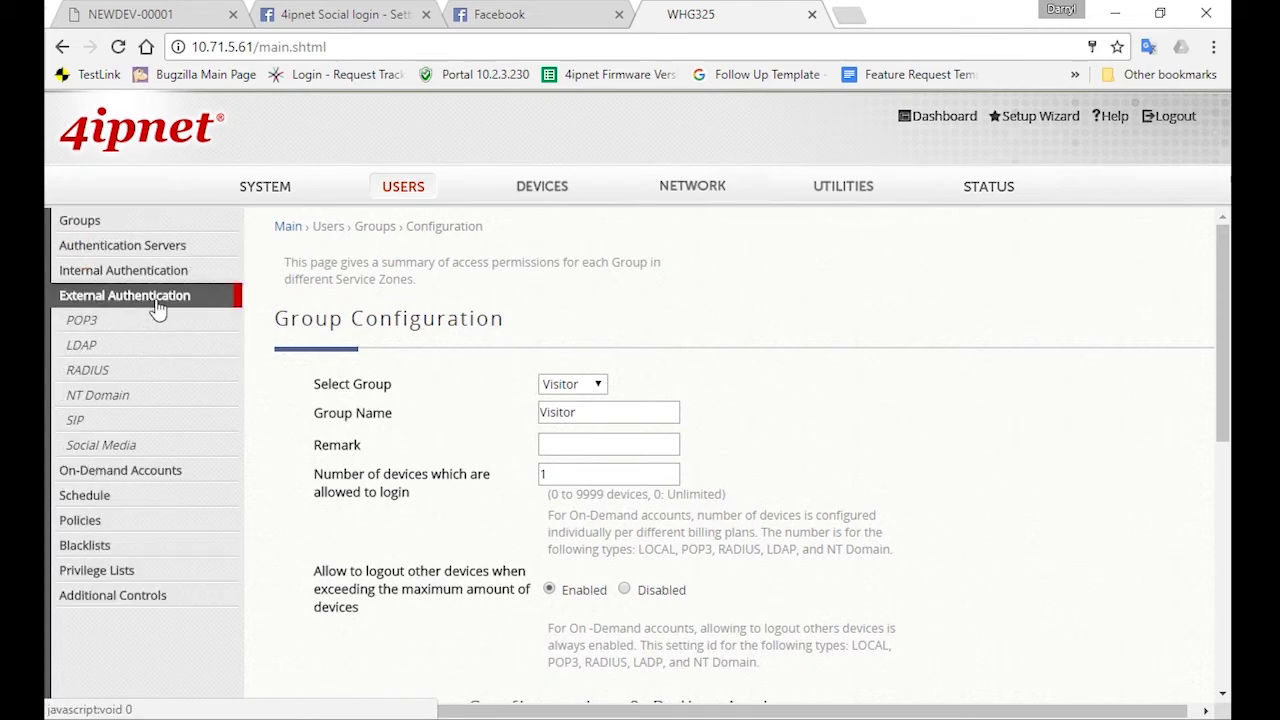
click(119, 447)
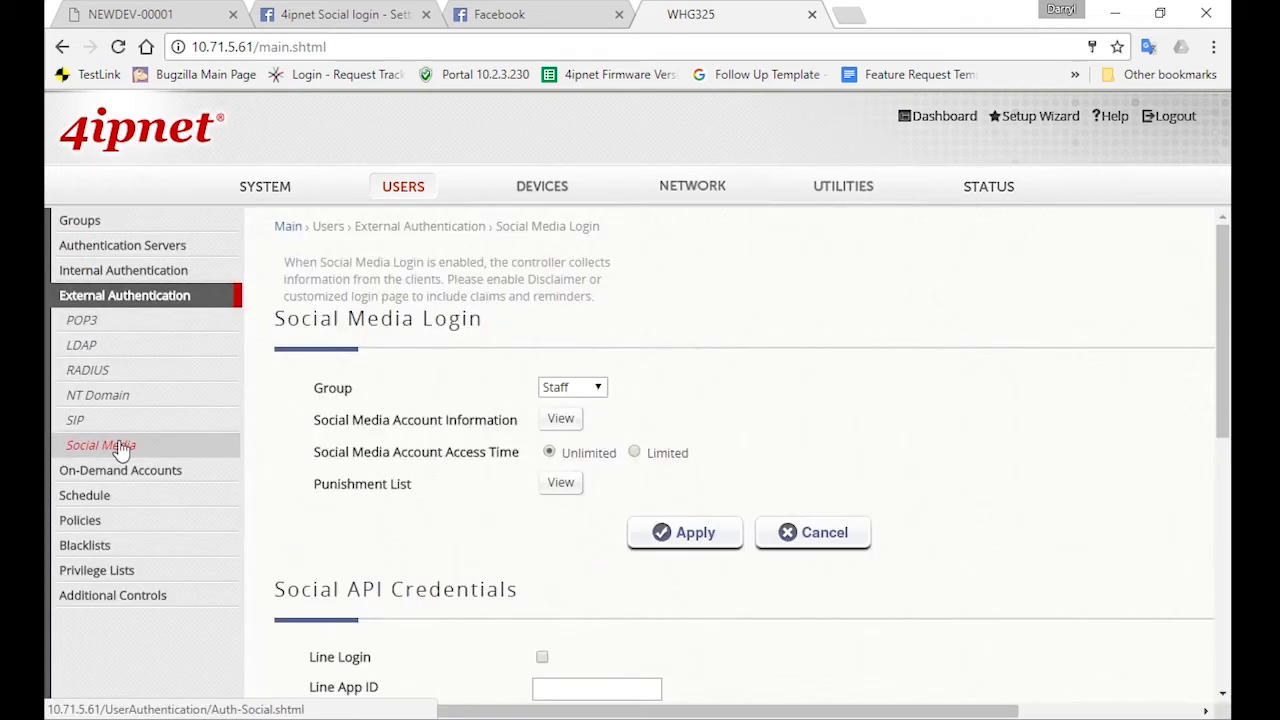
click(598, 390)
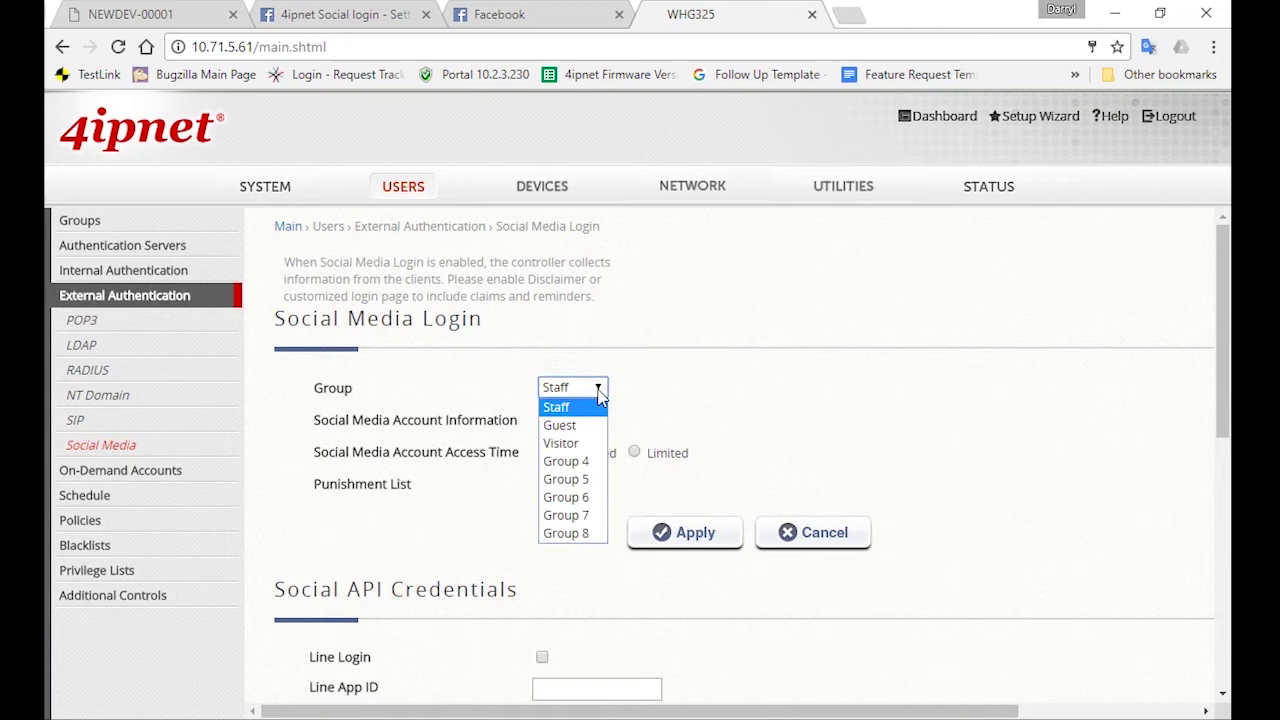
click(578, 444)
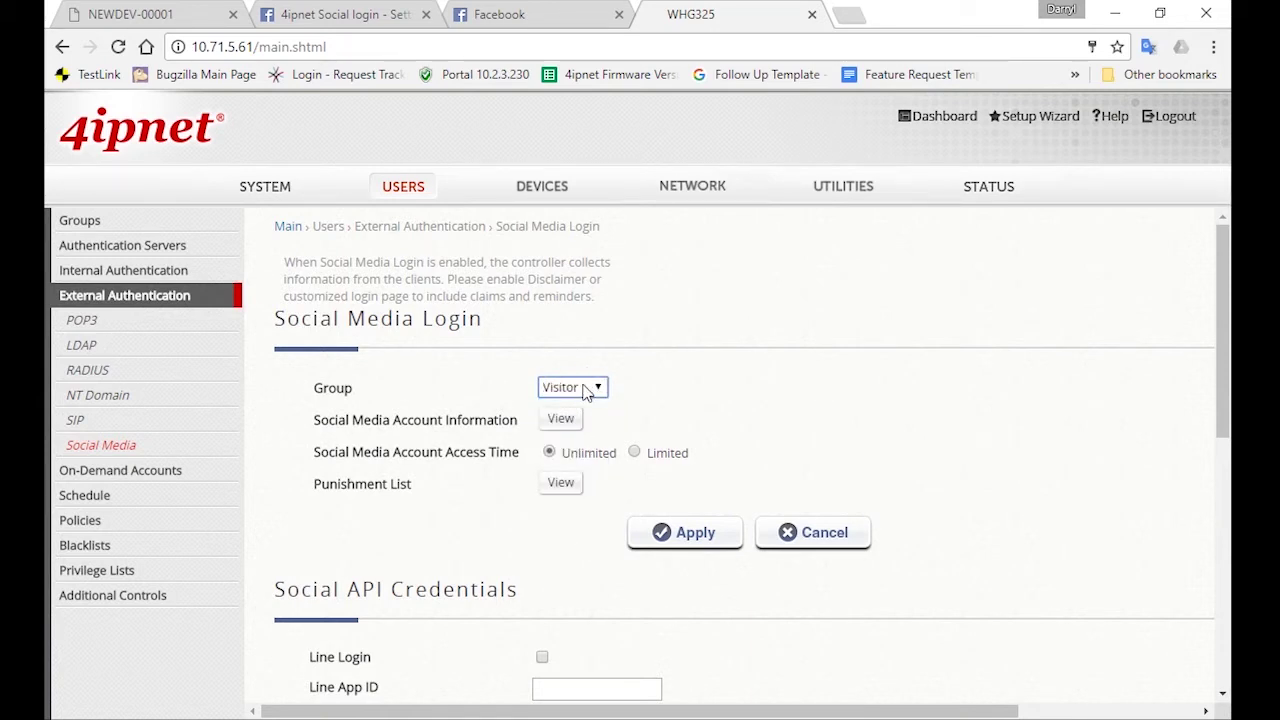
click(635, 453)
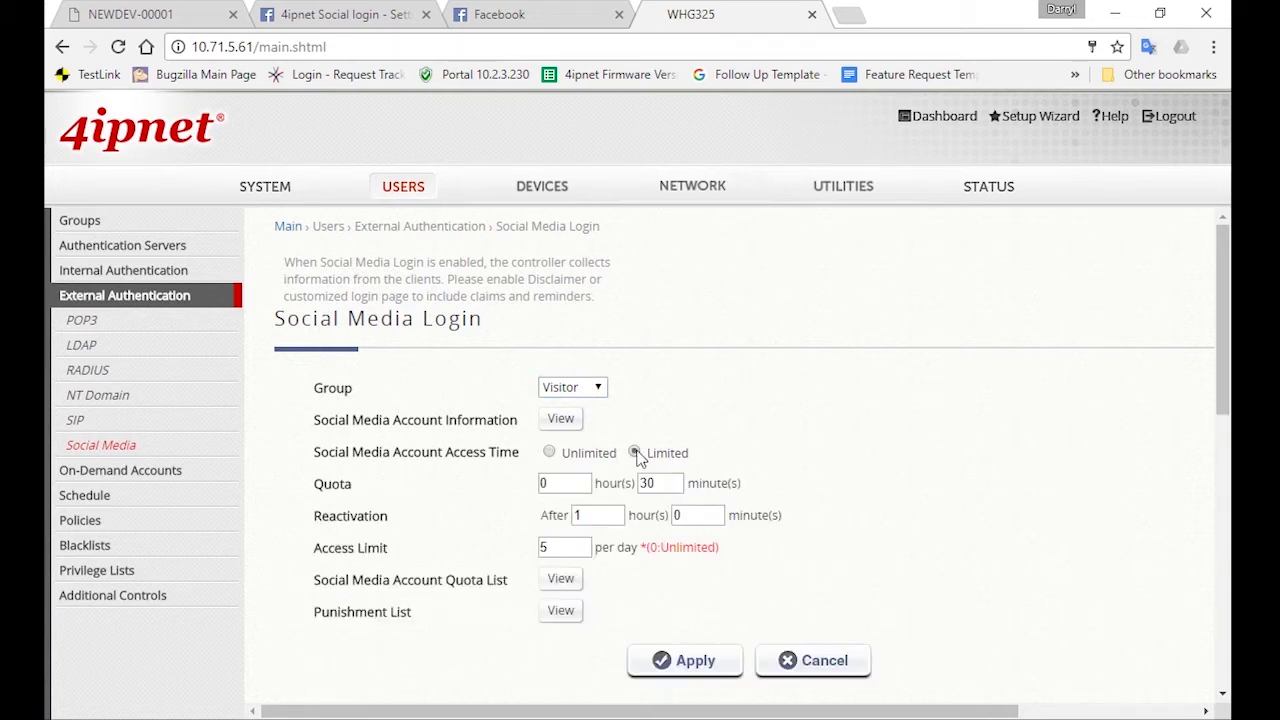
scroll(716, 575, down, 1)
click(700, 563)
click(716, 194)
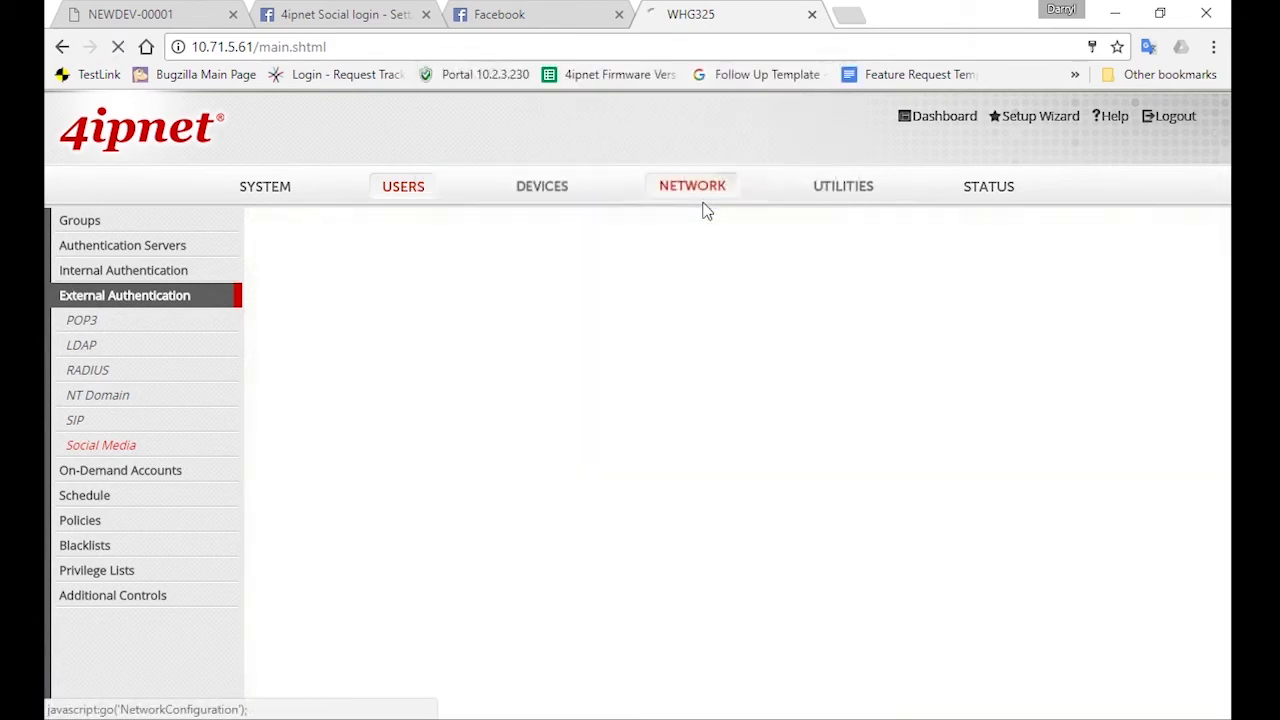
- Enable Facebook Login in the social API credentials and fill in the App ID copied from the Facebook app's basic settings
scroll(694, 455, down, 6)
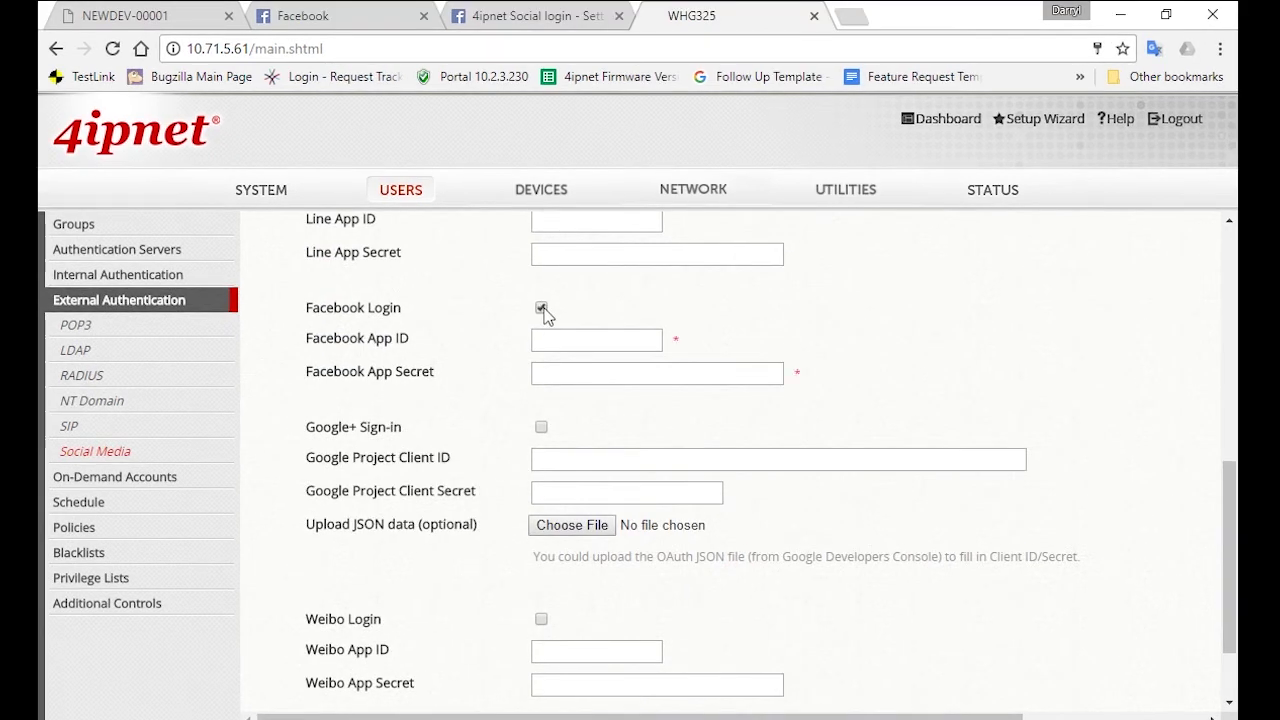
click(548, 340)
click(560, 372)
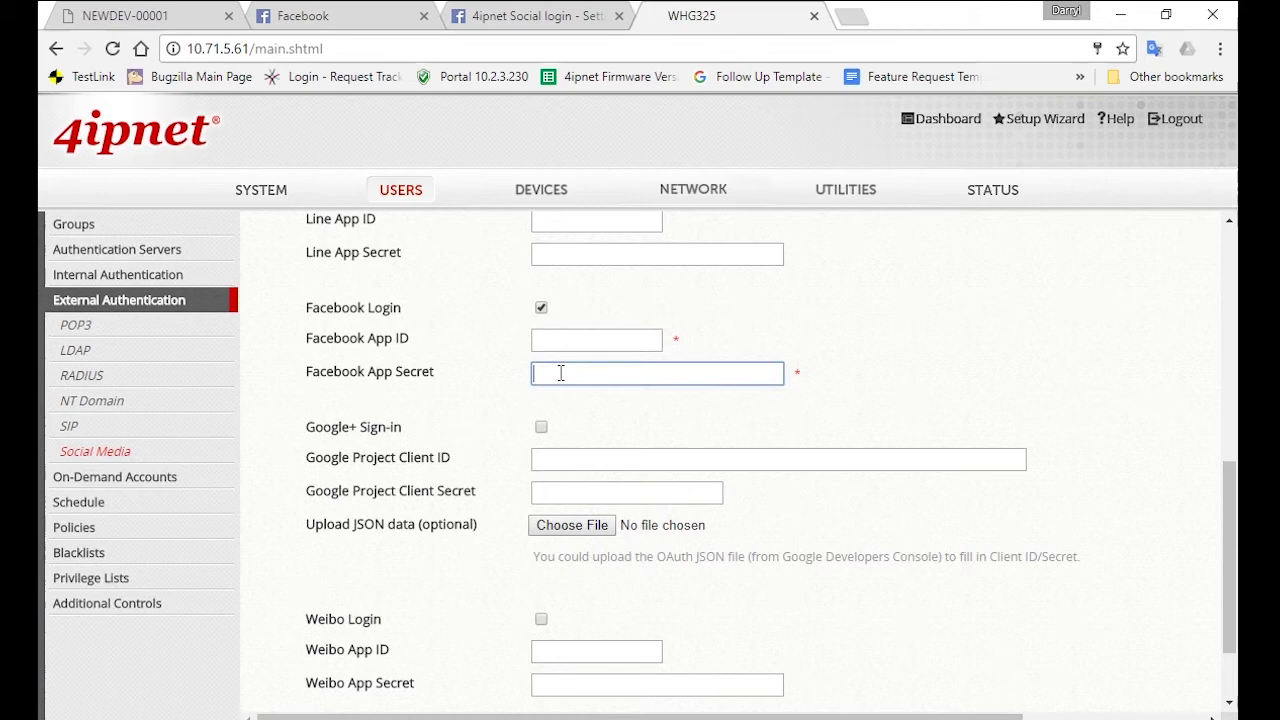
click(567, 12)
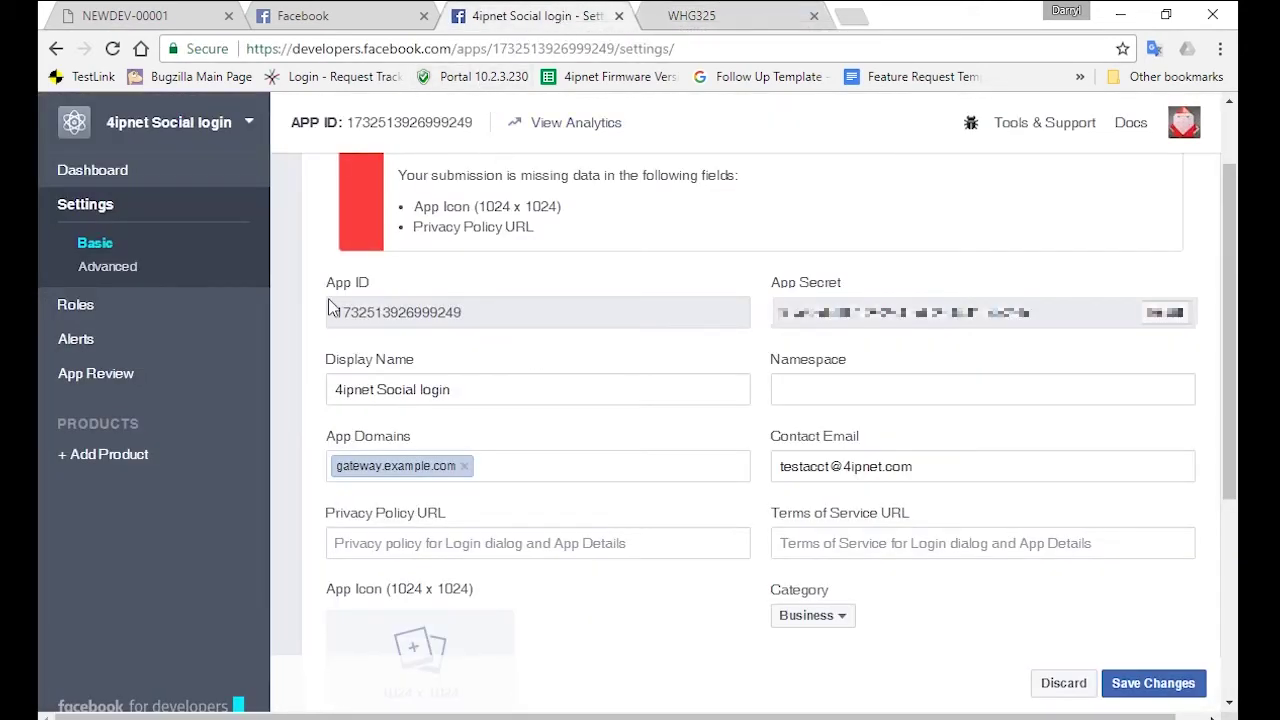
drag(336, 318, 480, 326)
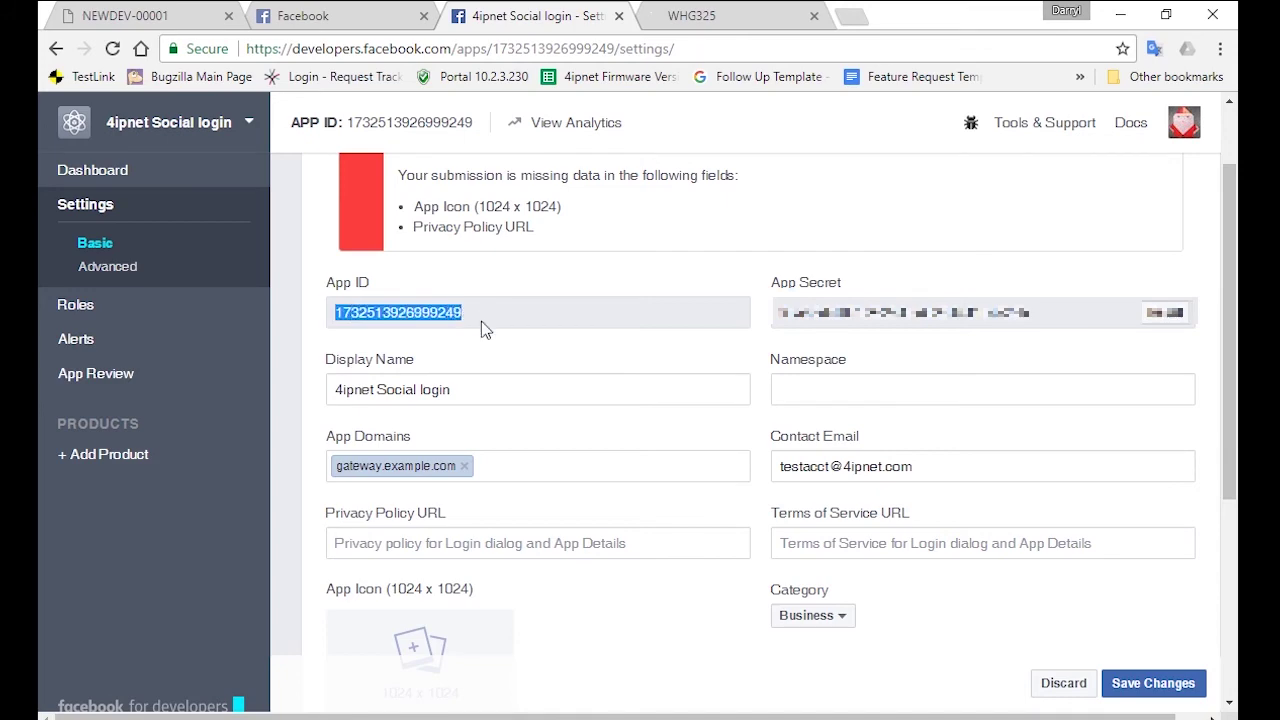
key(ctrl+c)
click(691, 15)
click(560, 337)
key(ctrl+v)
- Copy the App Secret from the Facebook app's settings into the gateway's Facebook App Secret field and apply the credentials
click(530, 15)
drag(778, 312, 1030, 312)
key(ctrl+c)
click(691, 15)
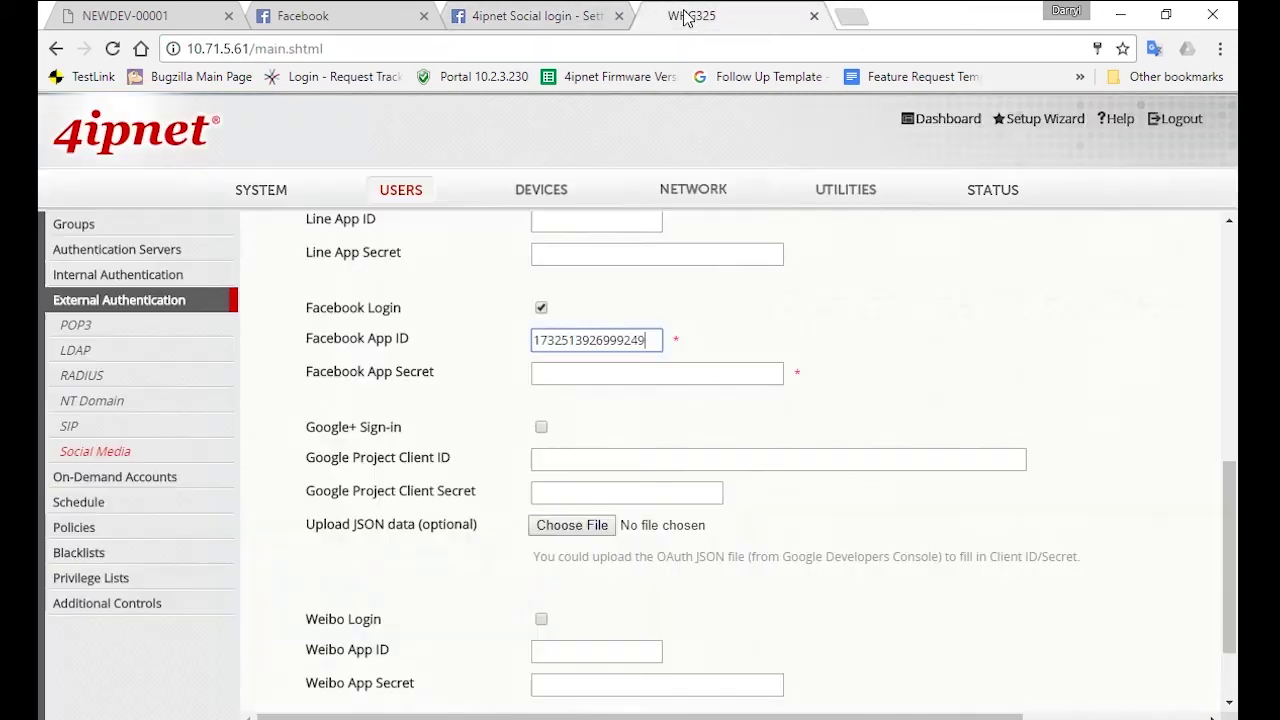
click(657, 373)
key(ctrl+v)
scroll(634, 518, down, 2)
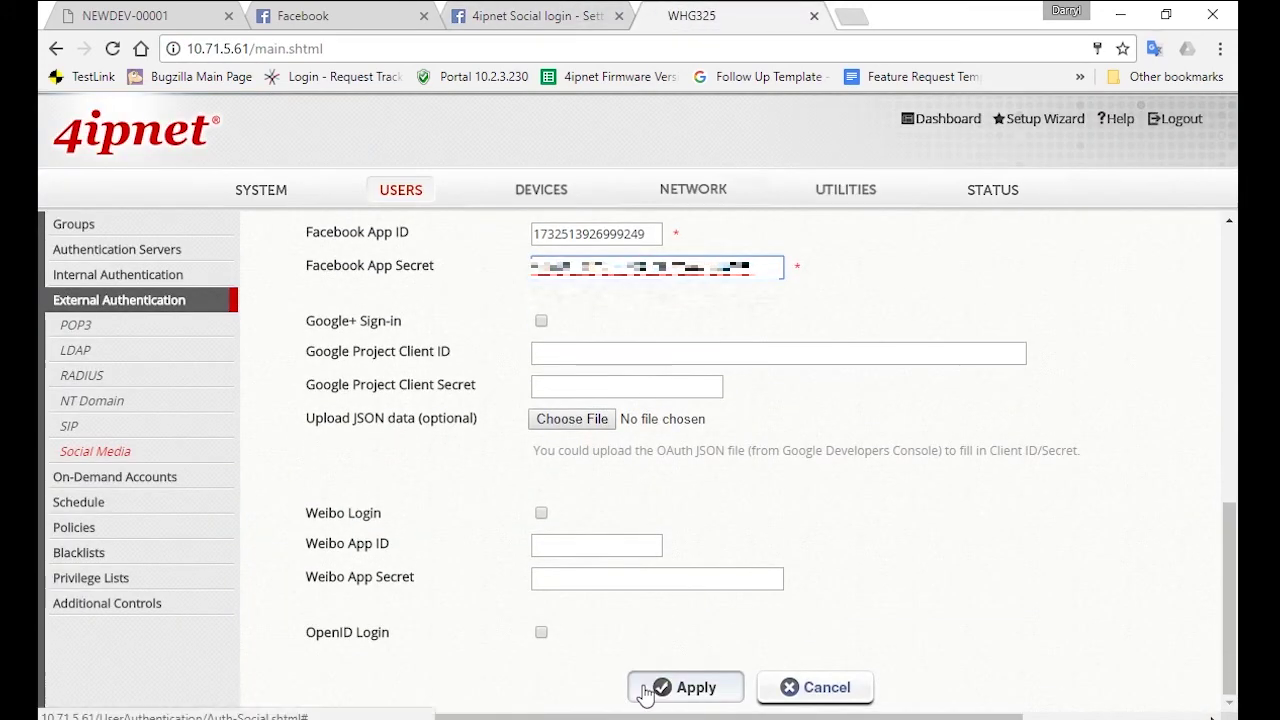
click(650, 688)
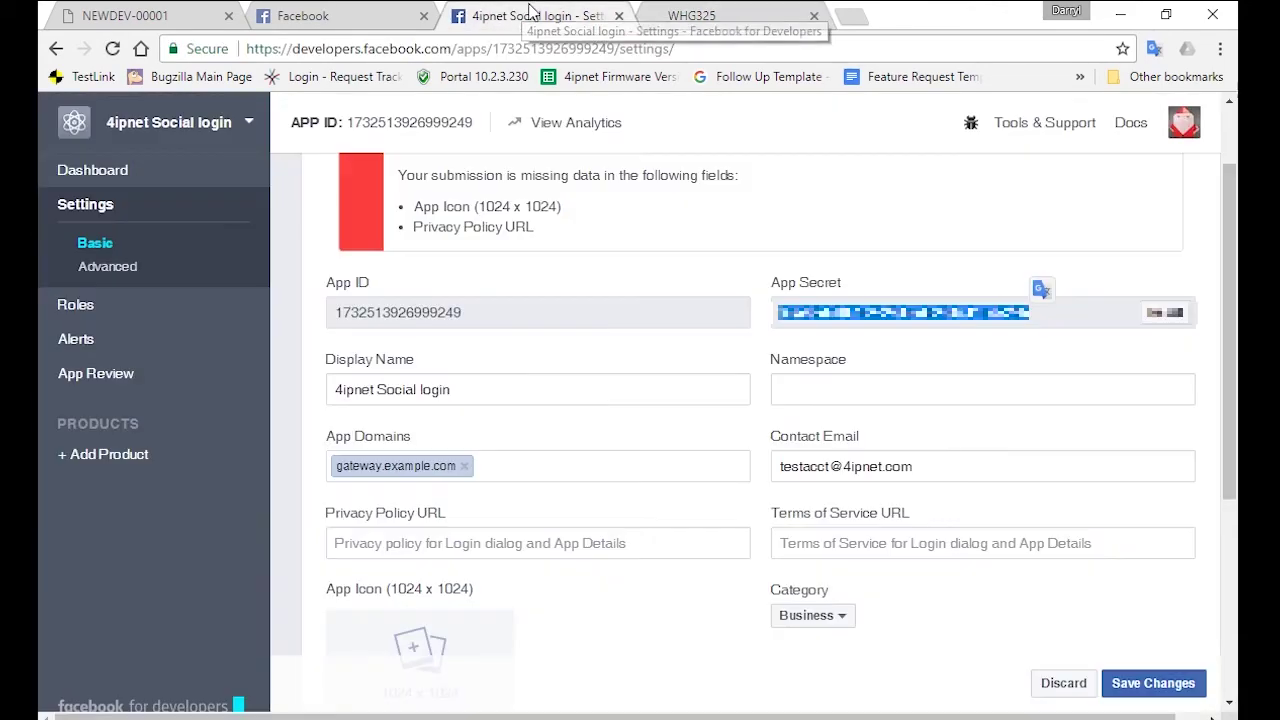
- Check the App Domains entry in the Facebook app's settings against the gateway's system settings
click(522, 8)
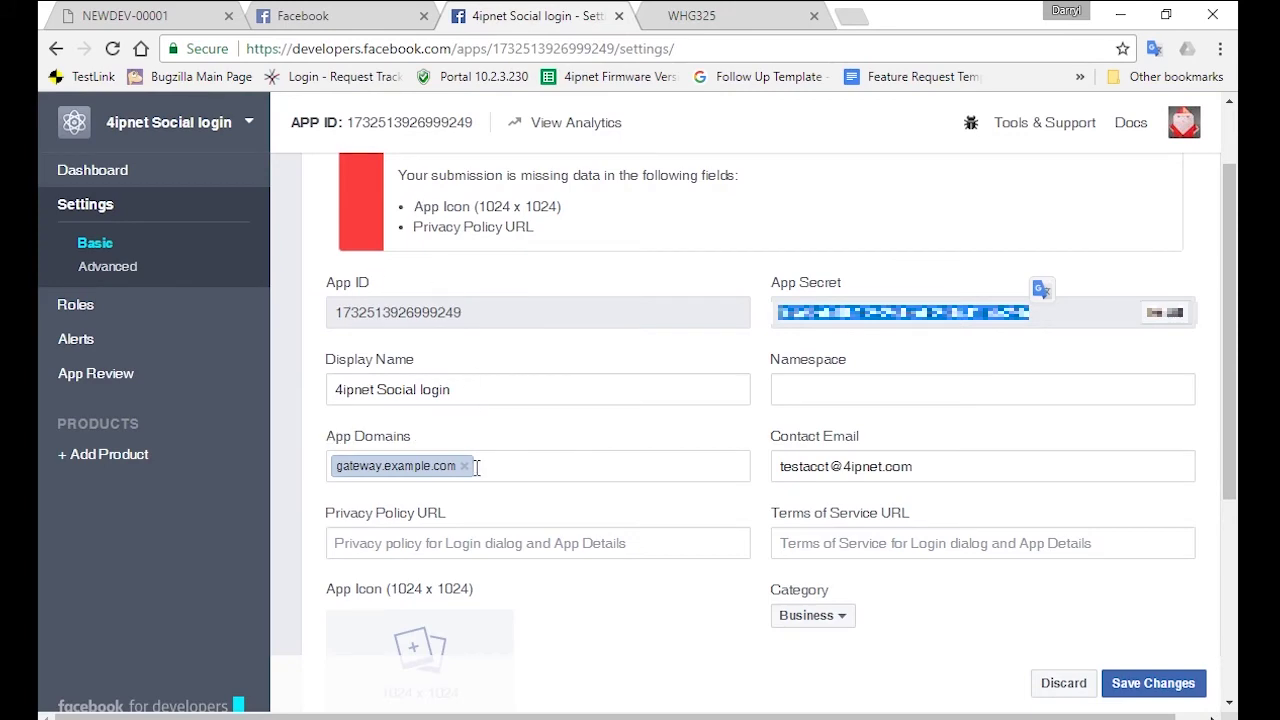
click(760, 12)
click(261, 189)
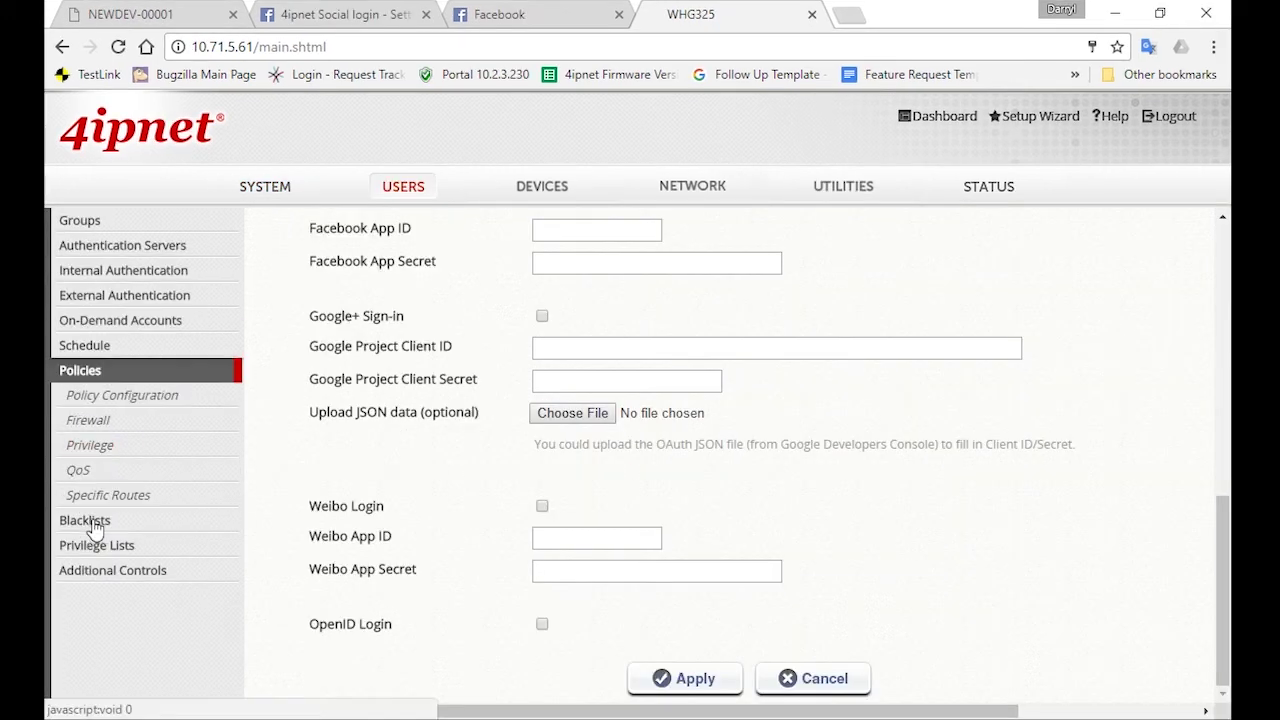
- Rename Policy 3 to Visitor in the policy configuration and apply the change
click(115, 408)
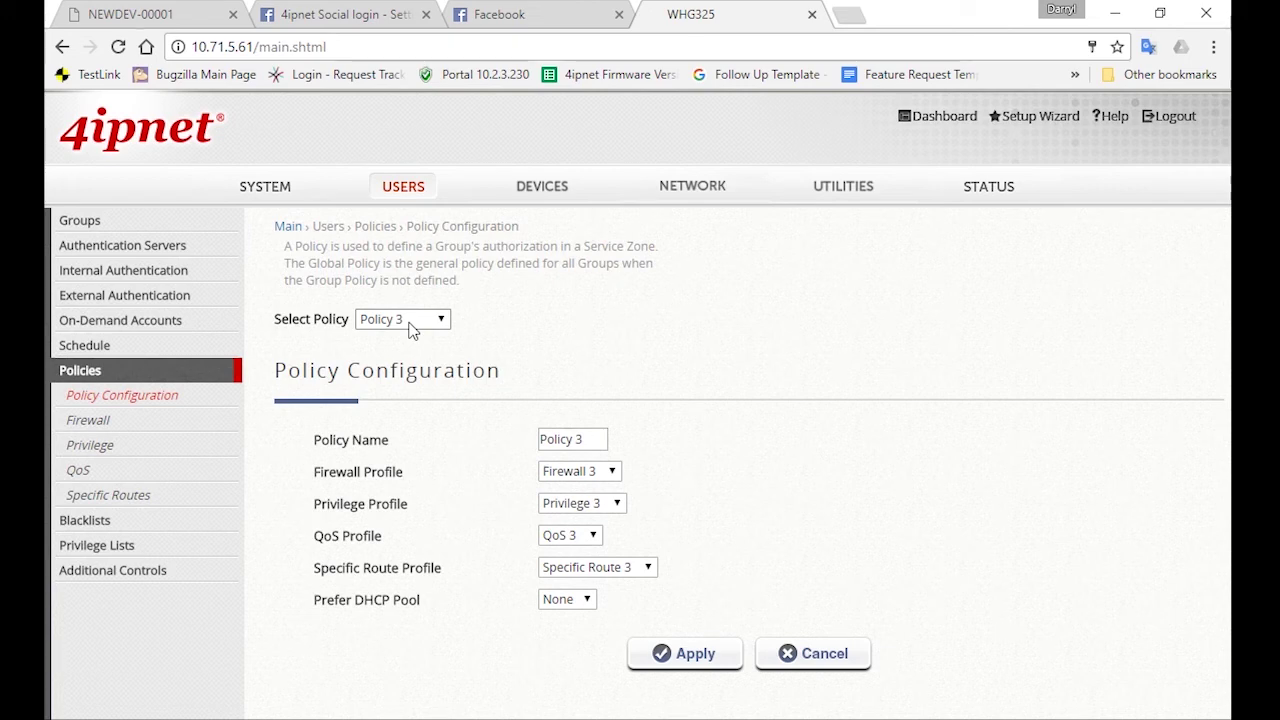
triple_click(592, 444)
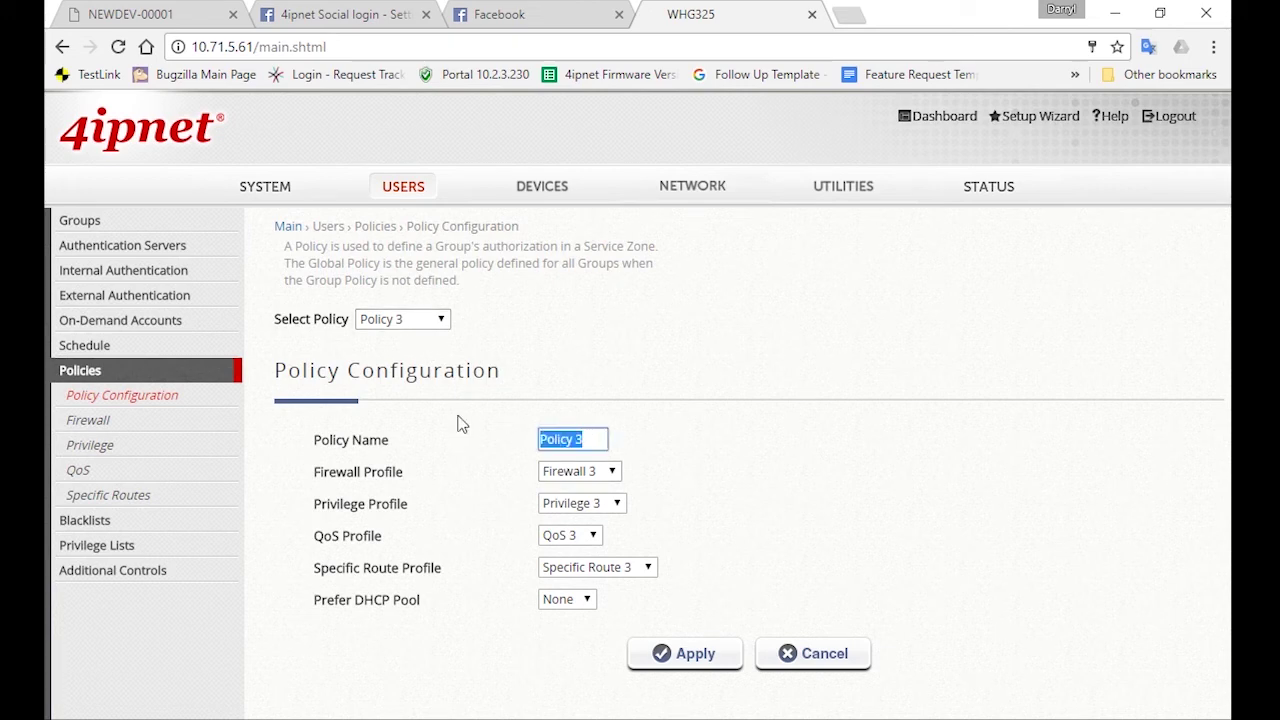
text(Visitor)
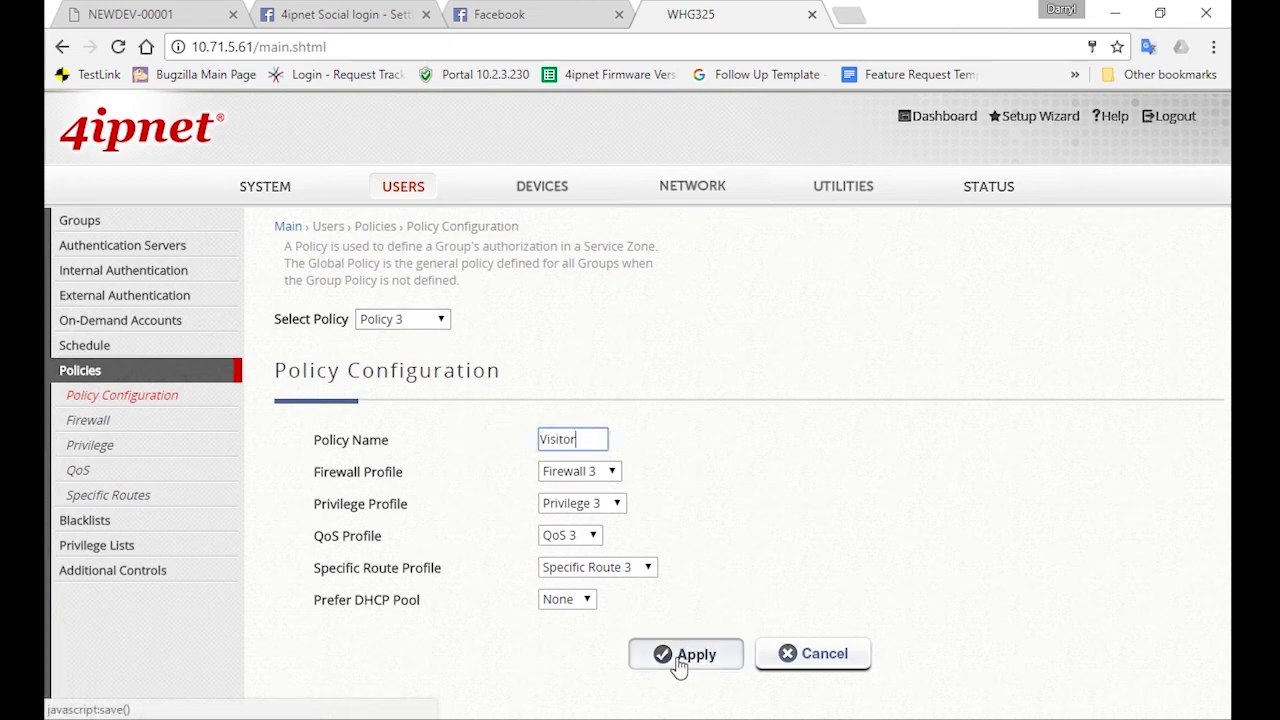
click(680, 655)
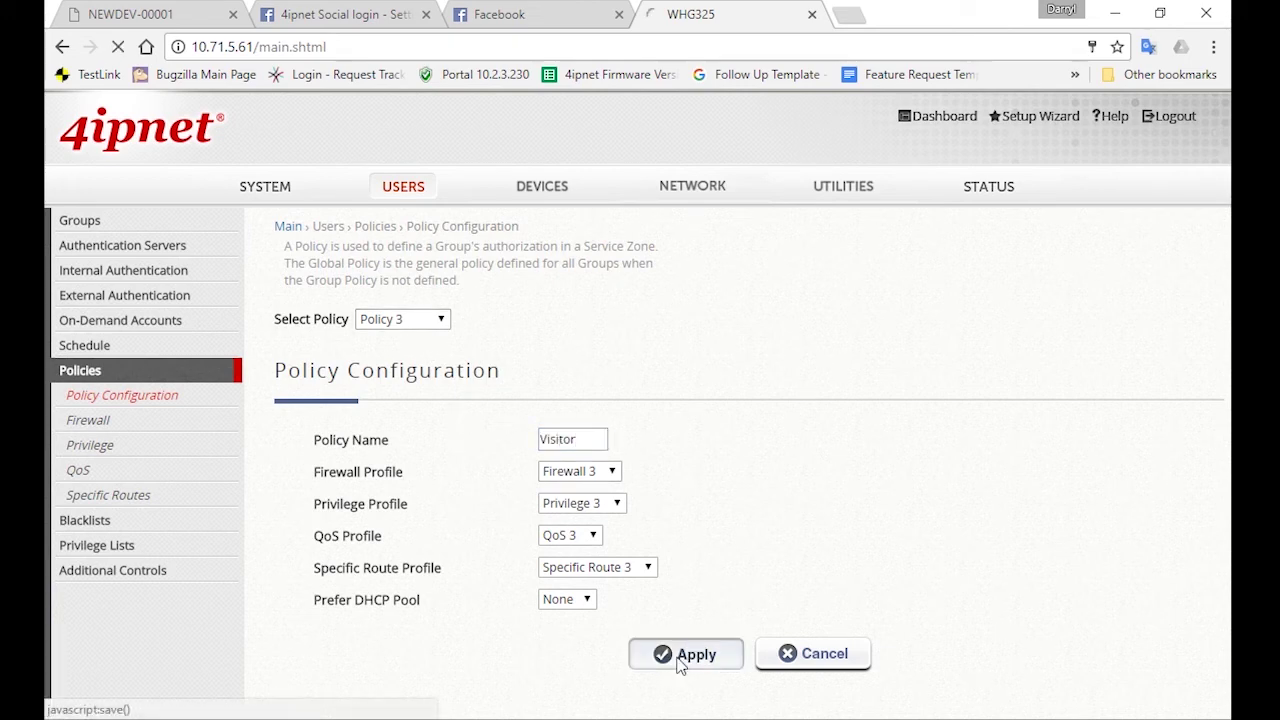
- Open the QoS 3 profile in the policy settings and change its profile name to Visitor
click(86, 472)
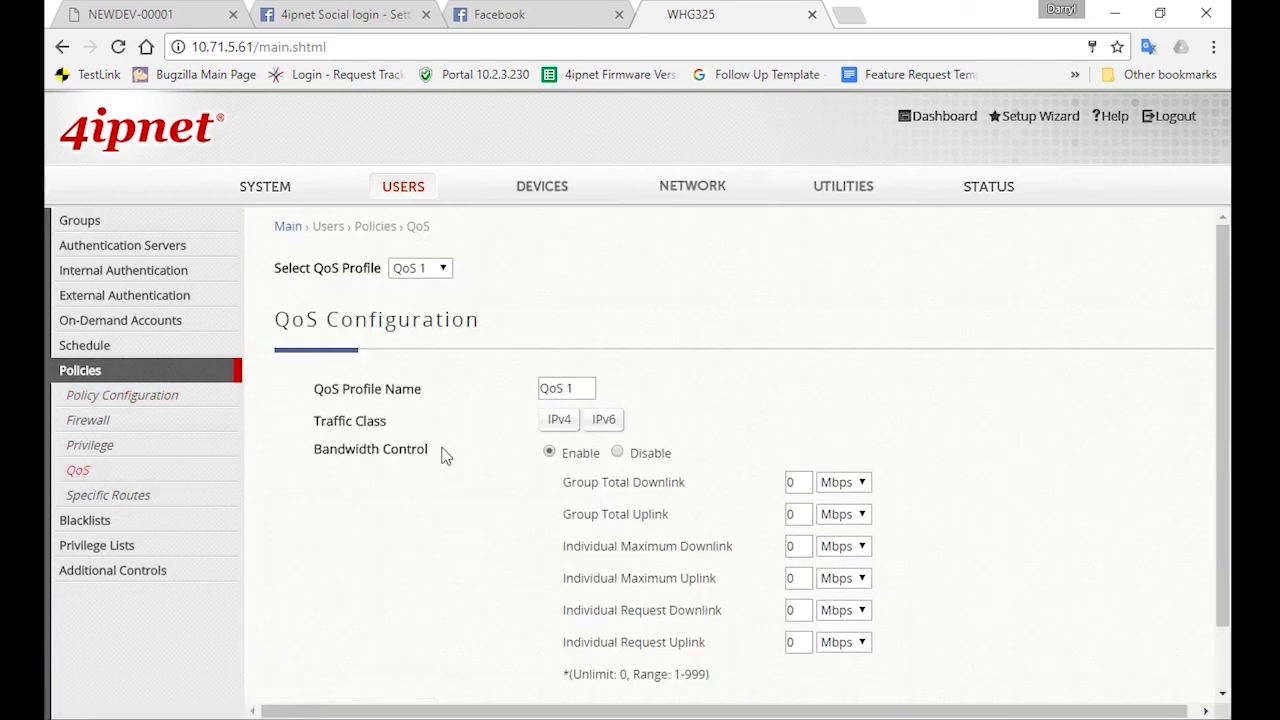
click(430, 268)
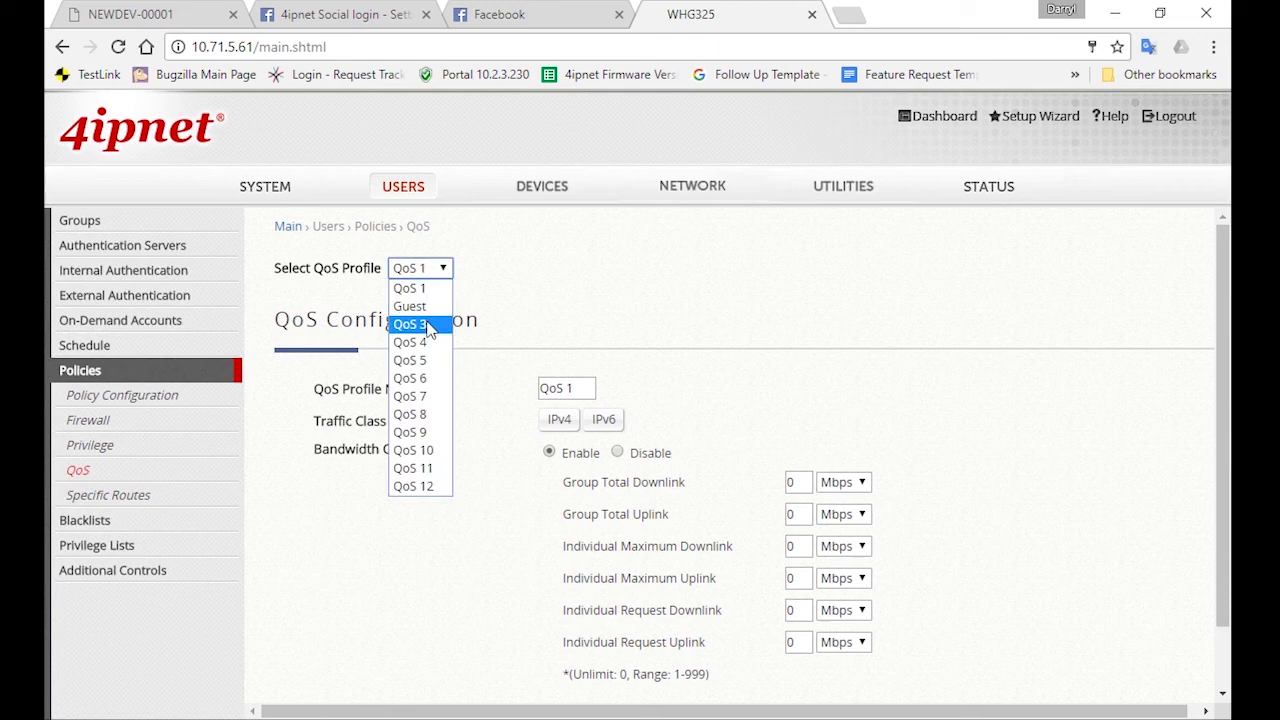
click(428, 323)
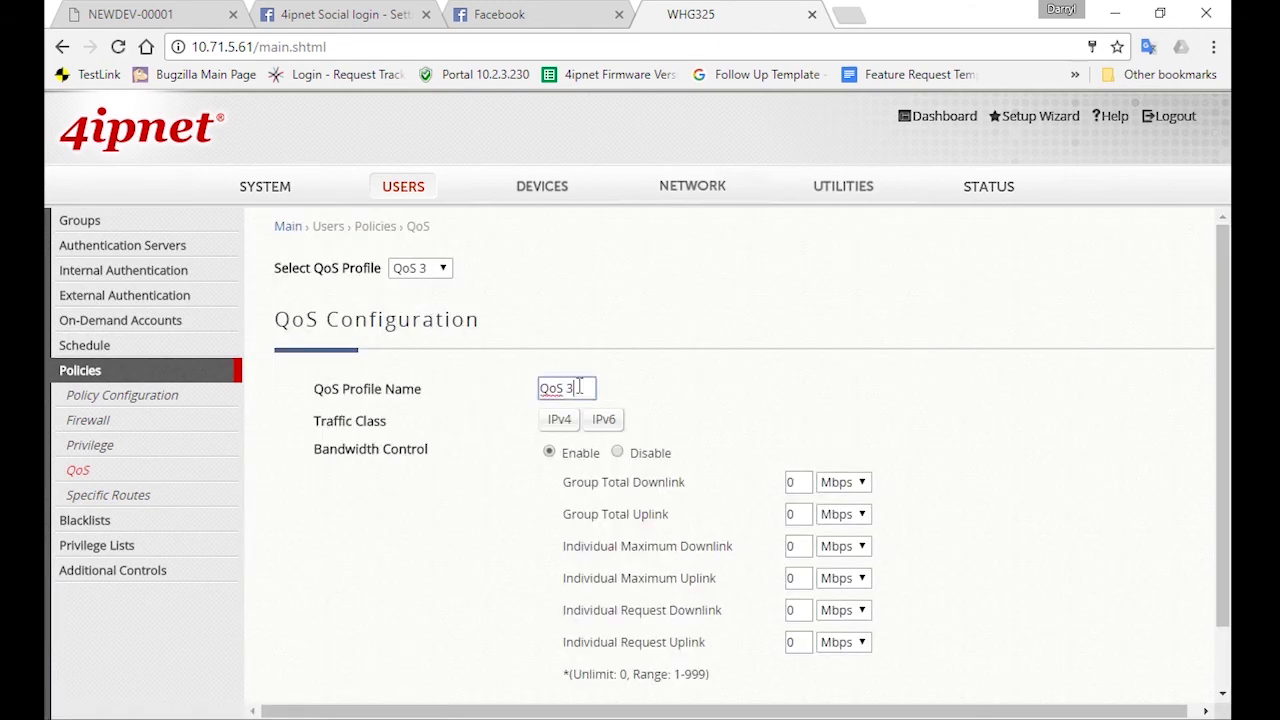
drag(592, 389, 424, 368)
text(Visitor)
- Set the profile's Individual Maximum Downlink and Individual Maximum Uplink to 5 Mbps each and apply the QoS configuration
double_click(806, 548)
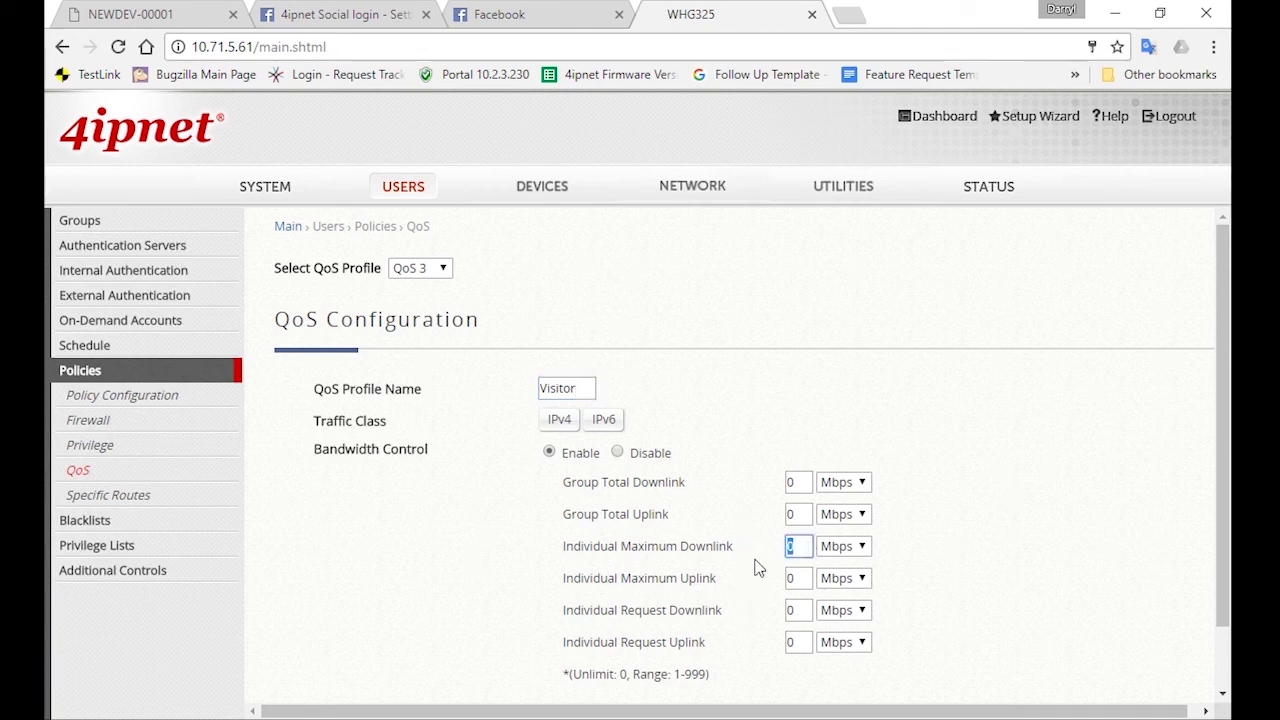
text(5)
click(798, 578)
text(5)
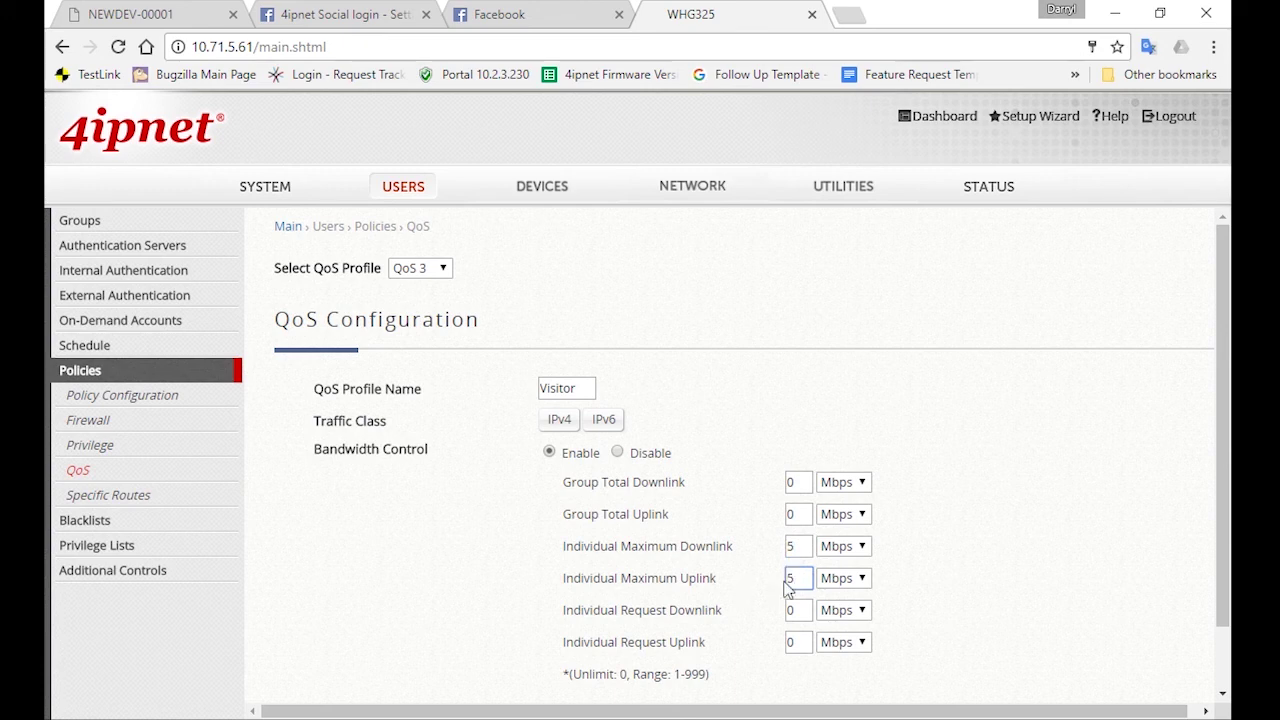
scroll(1005, 592, down, 2)
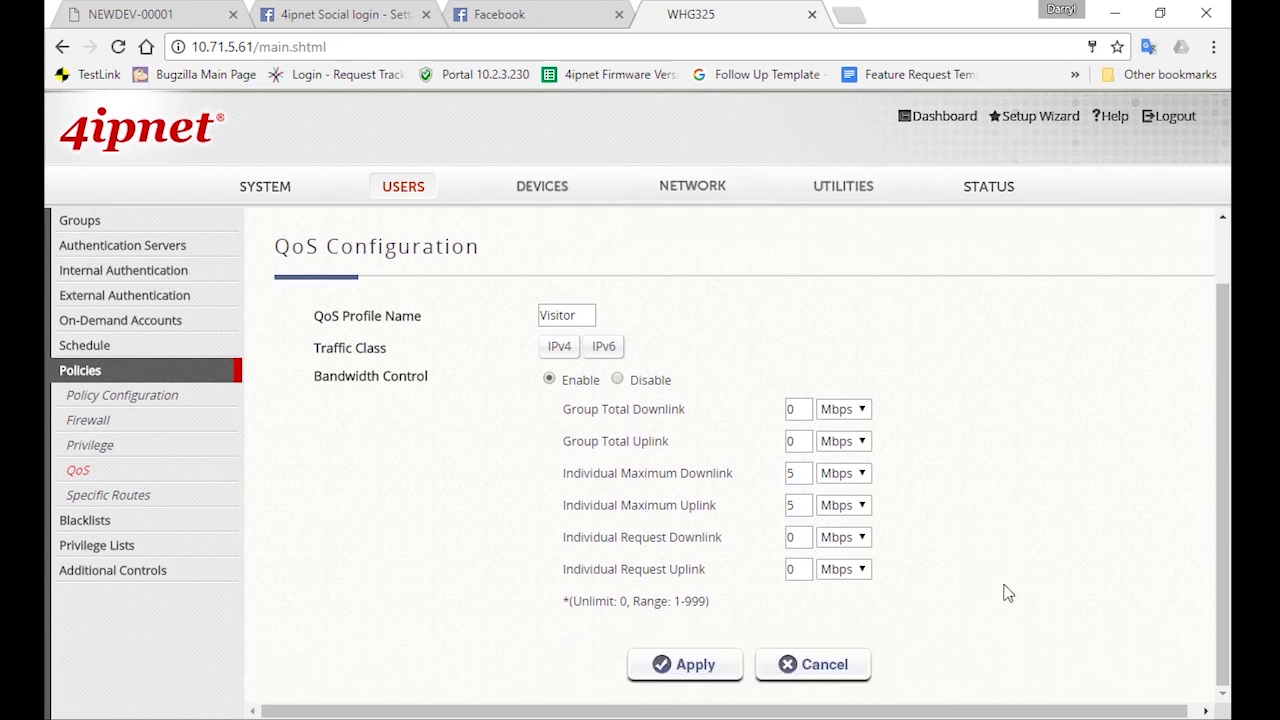
click(707, 681)
scroll(307, 598, down, 2)
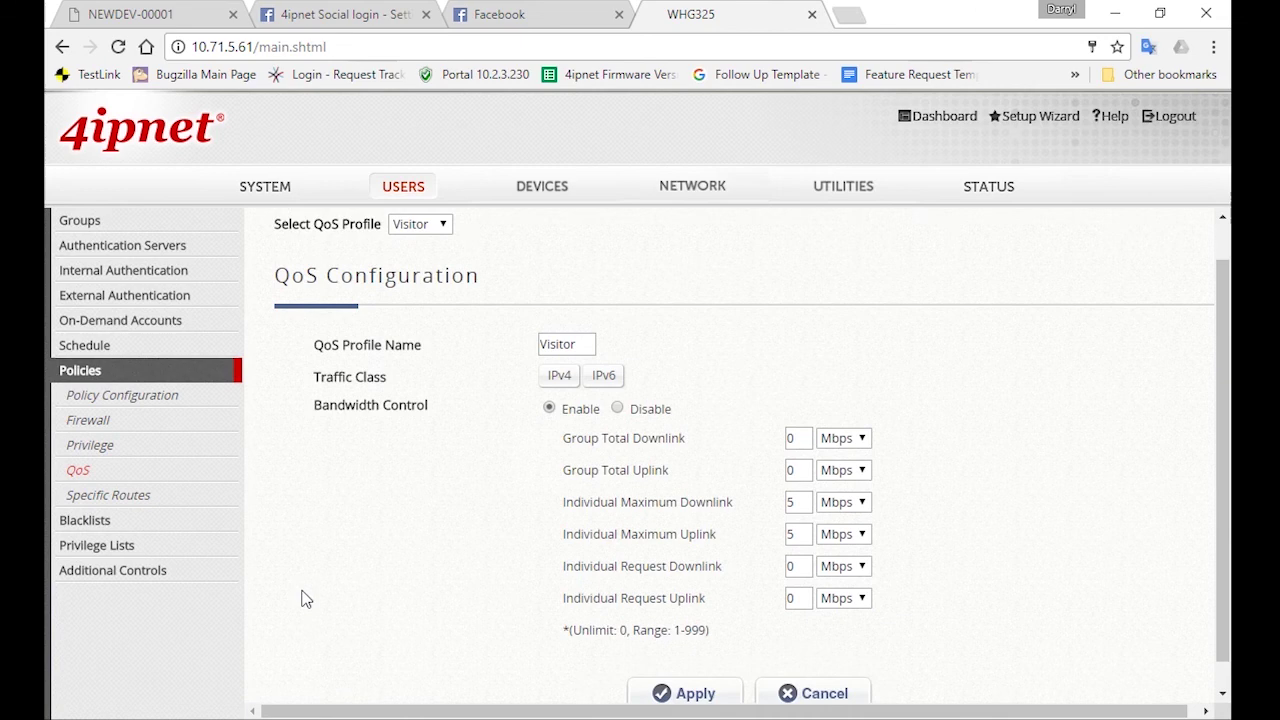